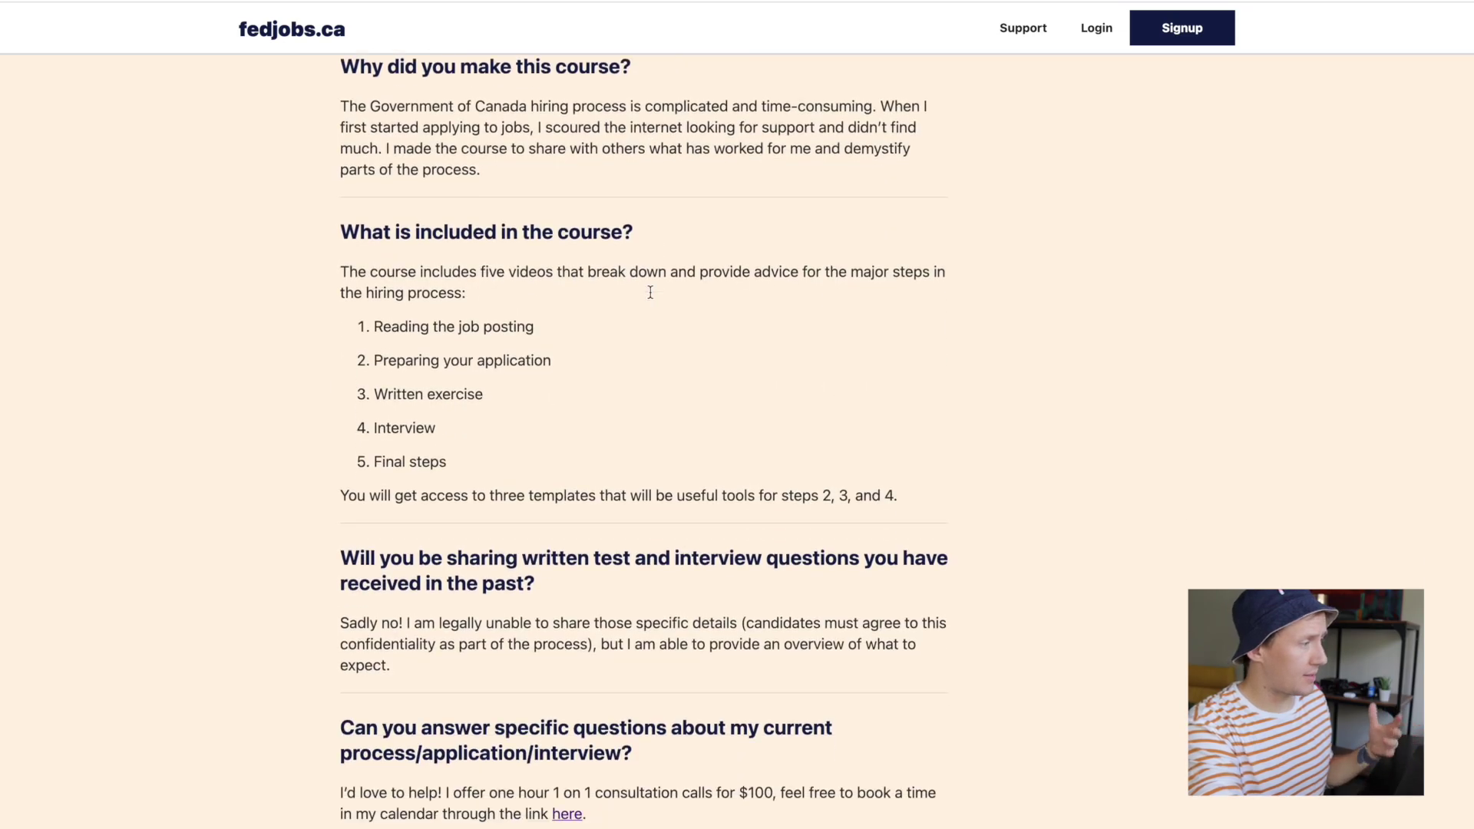
Review the fedjobs.ca landing page from the FAQ and pricing sections up to the introductory video
scroll(649, 292, up, 10)
scroll(649, 292, up, 20)
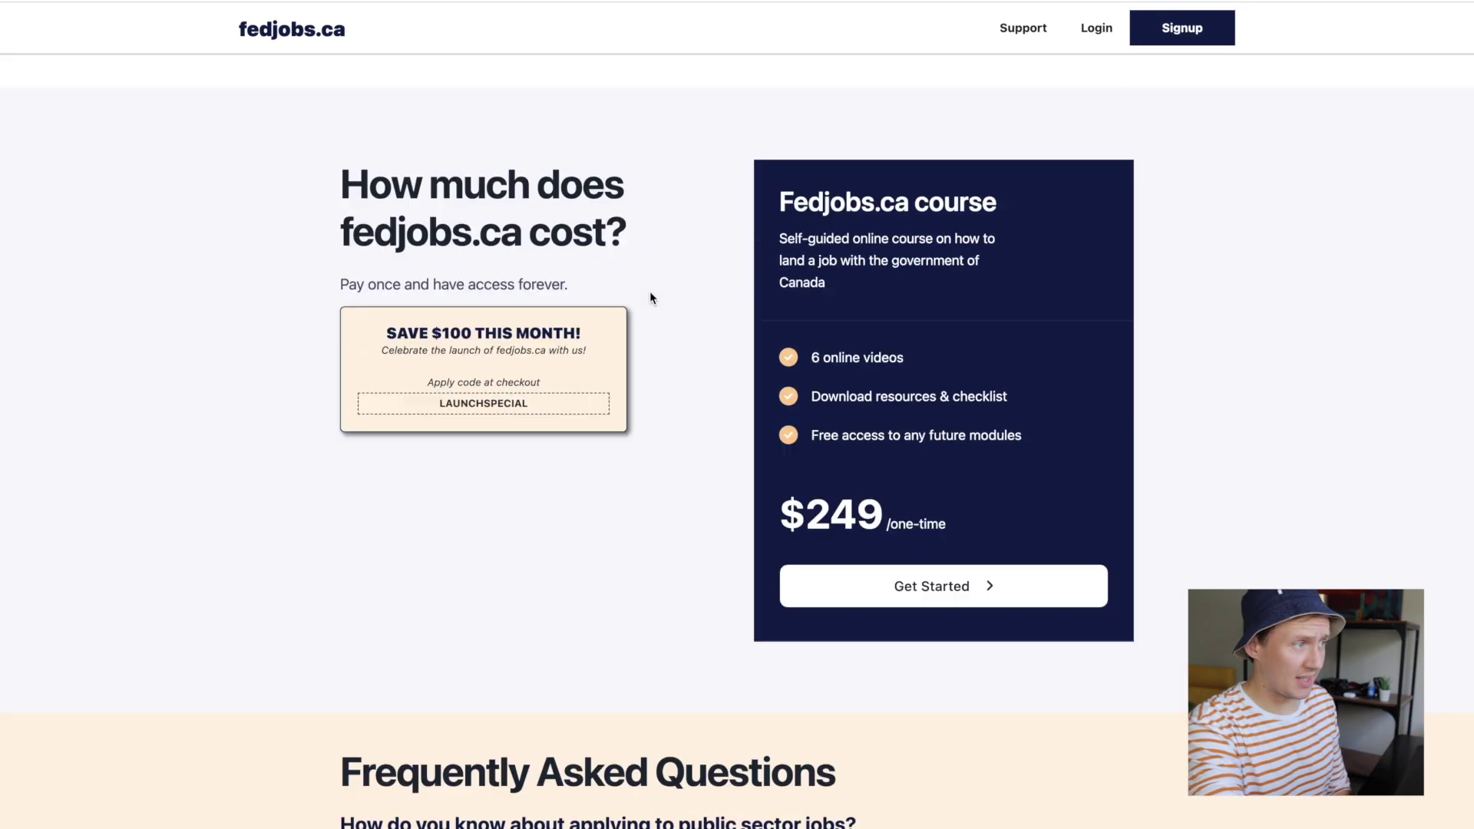
scroll(650, 291, up, 15)
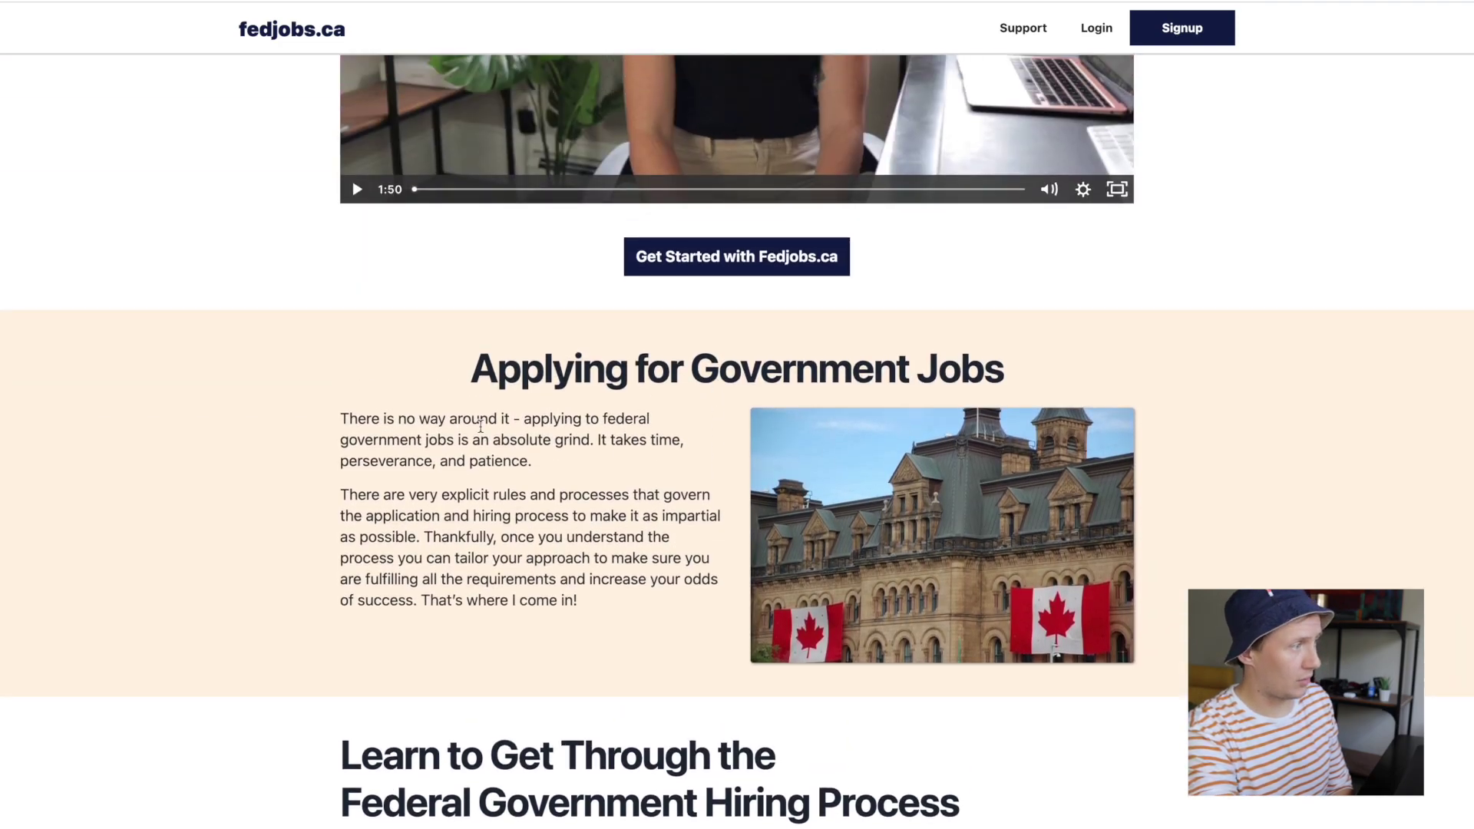
scroll(611, 418, up, 3)
scroll(612, 418, up, 4)
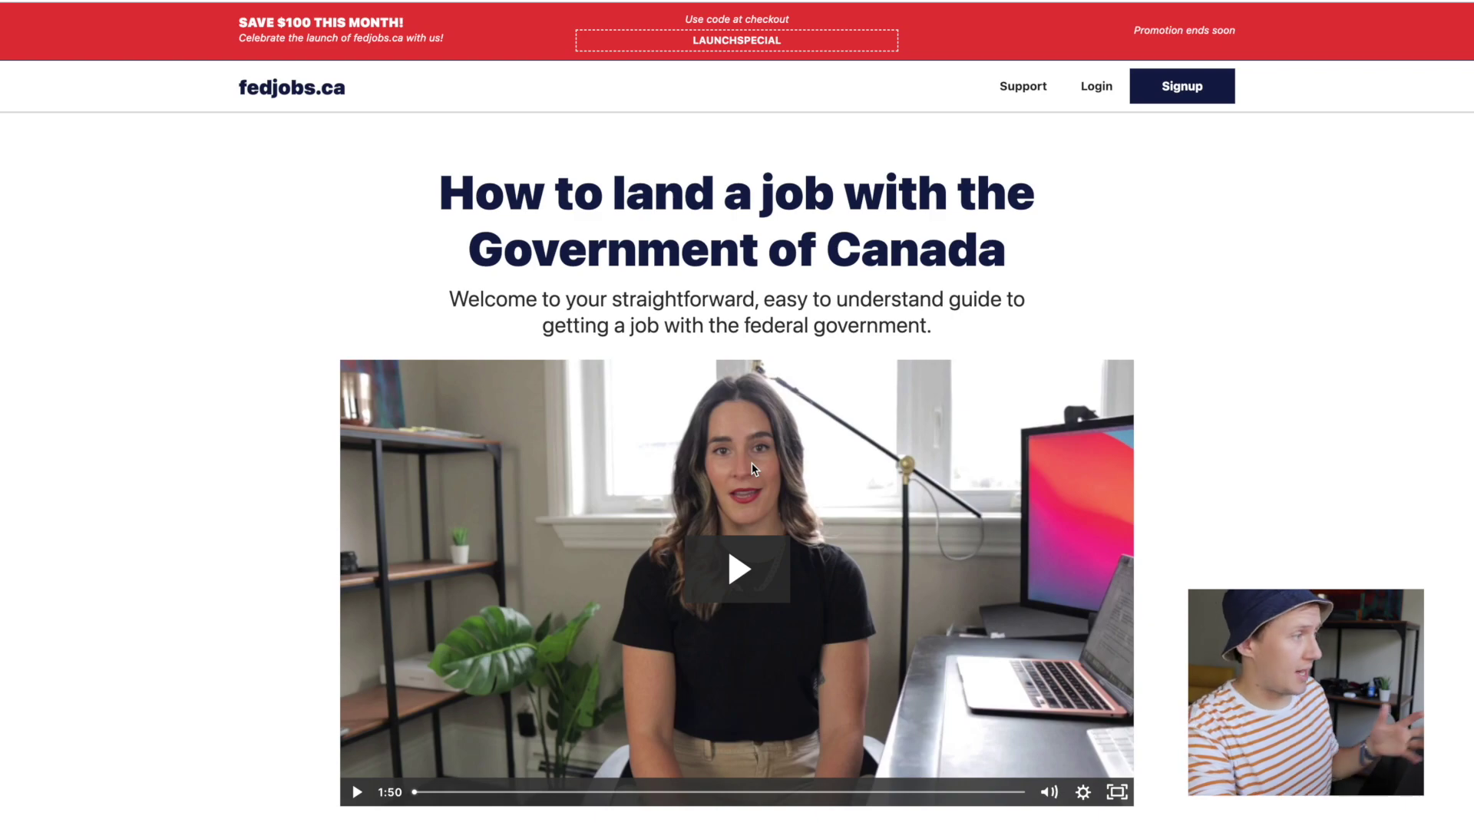
scroll(752, 468, down, 15)
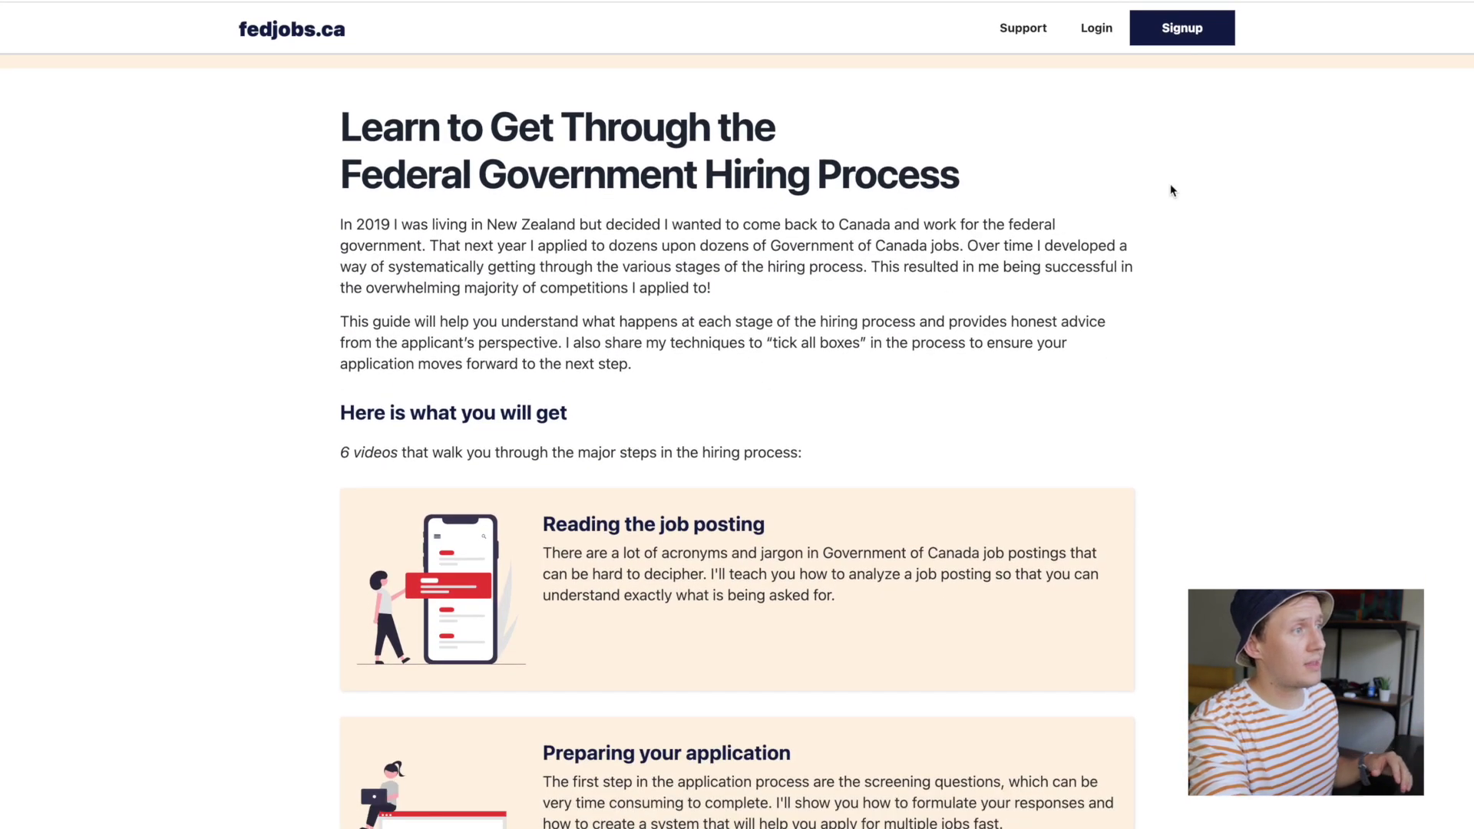
Log in with the saved account credentials and go through the course lessons up to Module 3 - Written exercise
click(1096, 28)
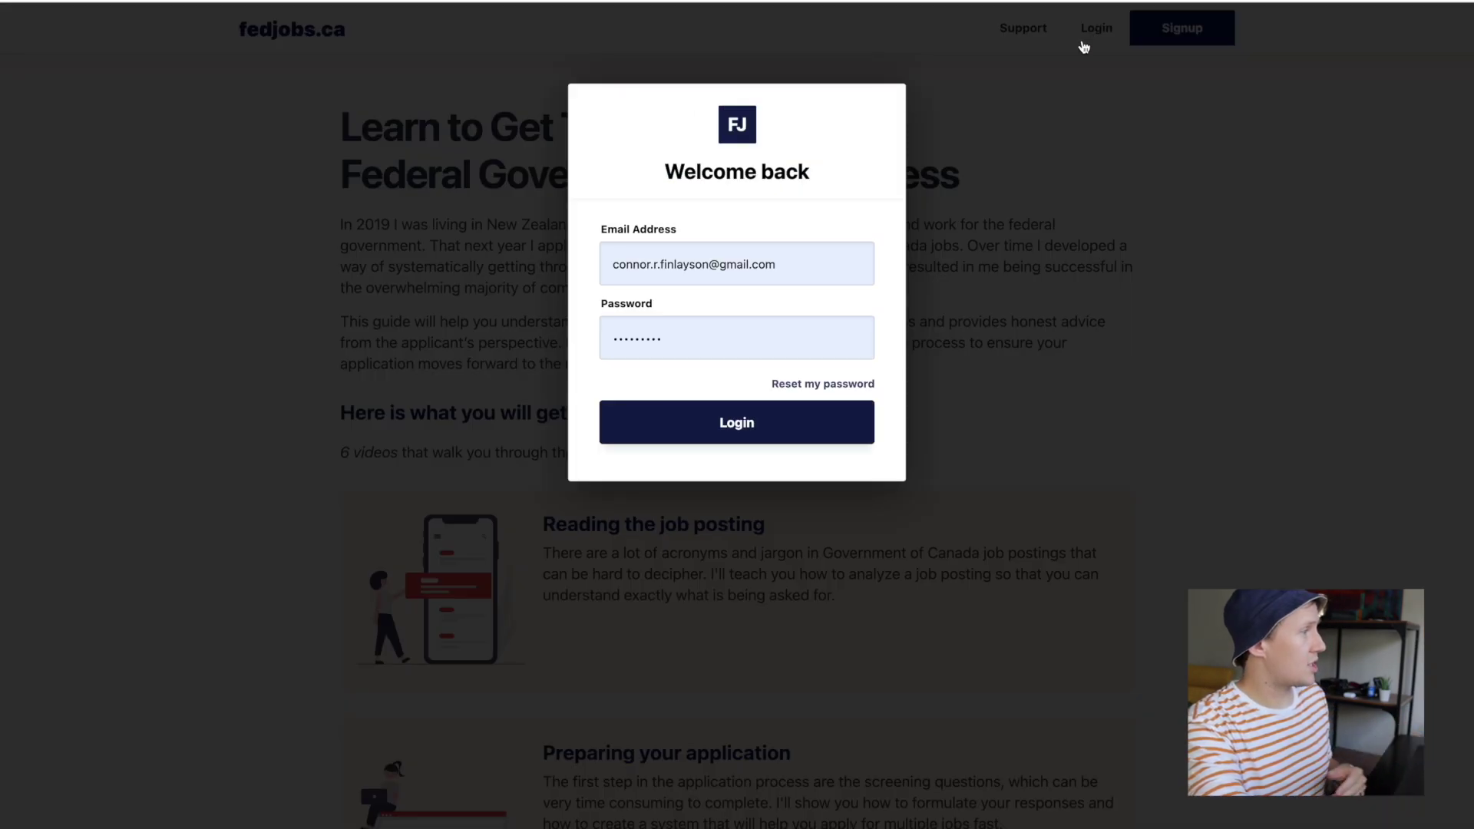
click(762, 438)
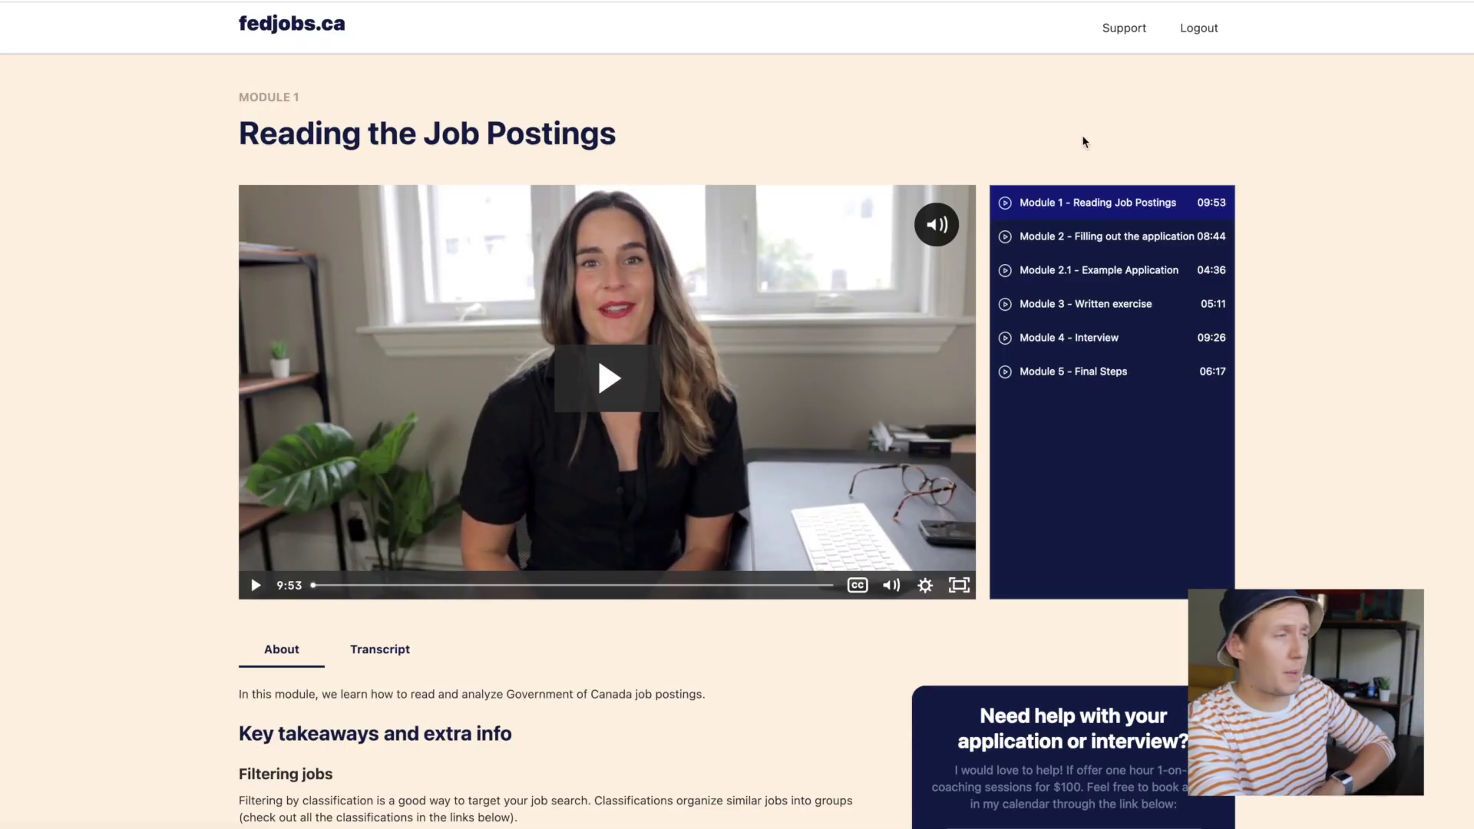
click(1066, 237)
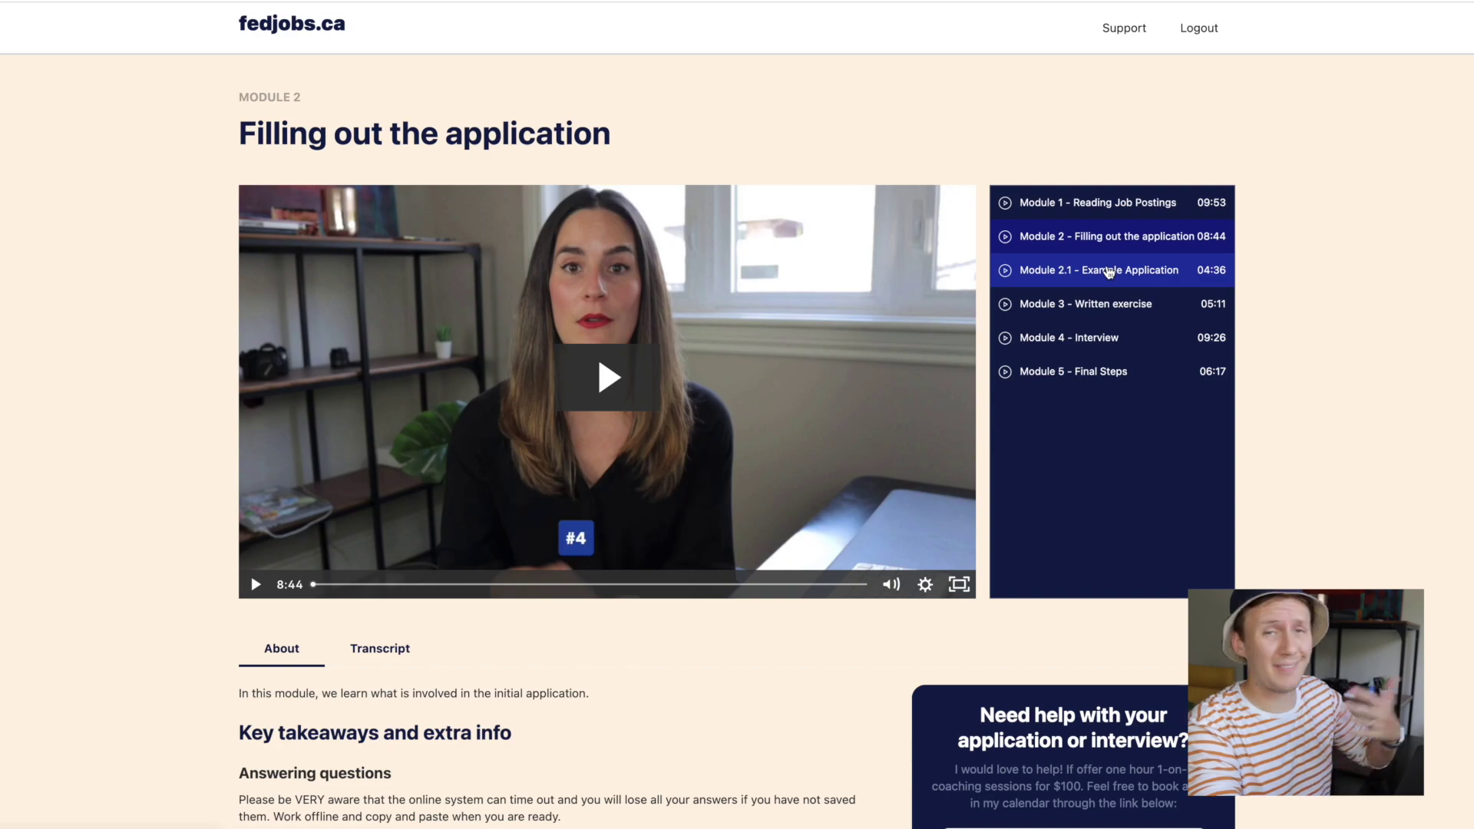
click(1109, 270)
click(1201, 306)
Review the Module 3 takeaways and view the Written Exercise Template - Managing a project, closing it when finished
scroll(367, 223, down, 8)
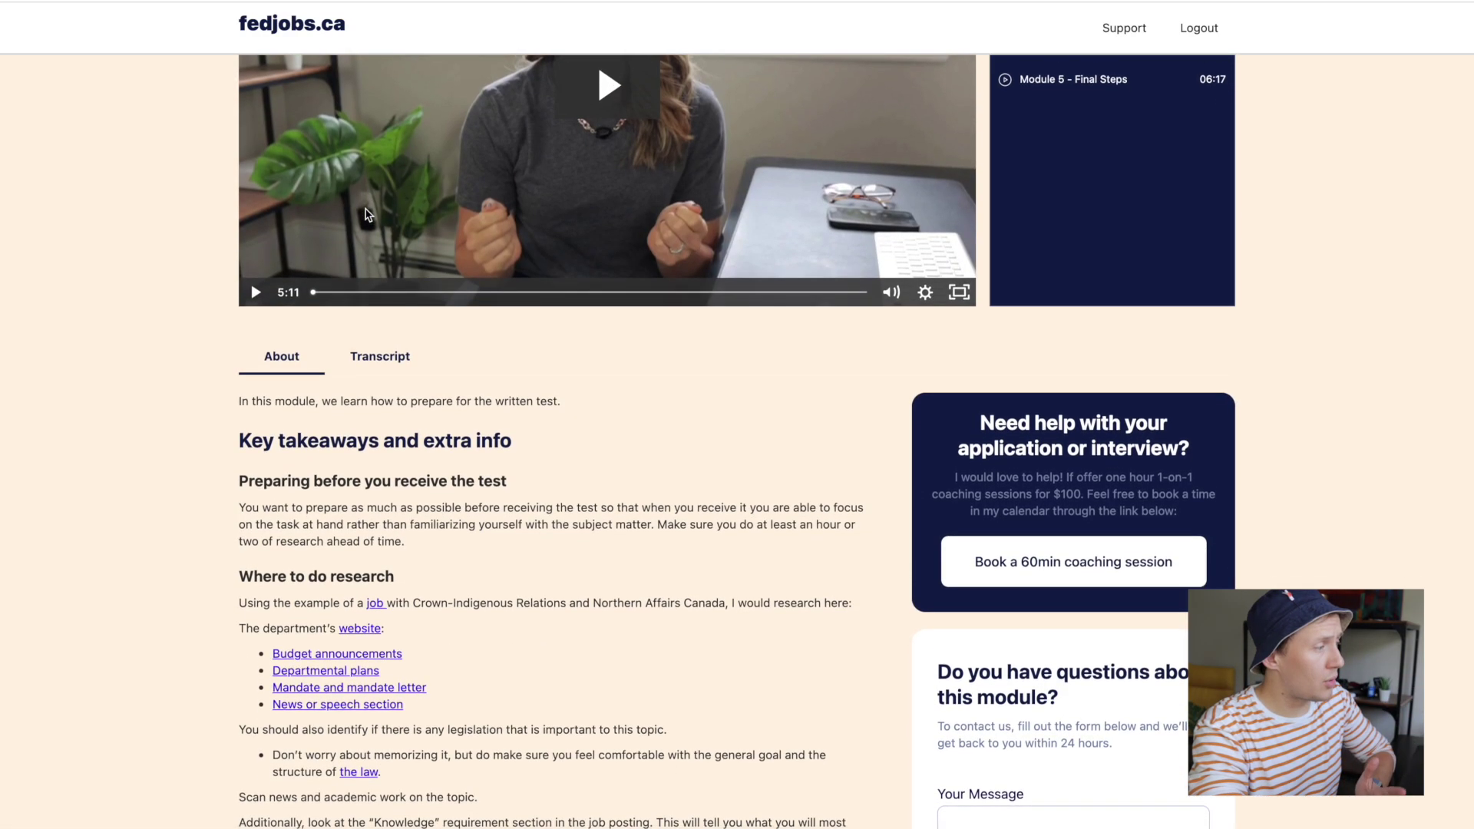
scroll(367, 215, up, 5)
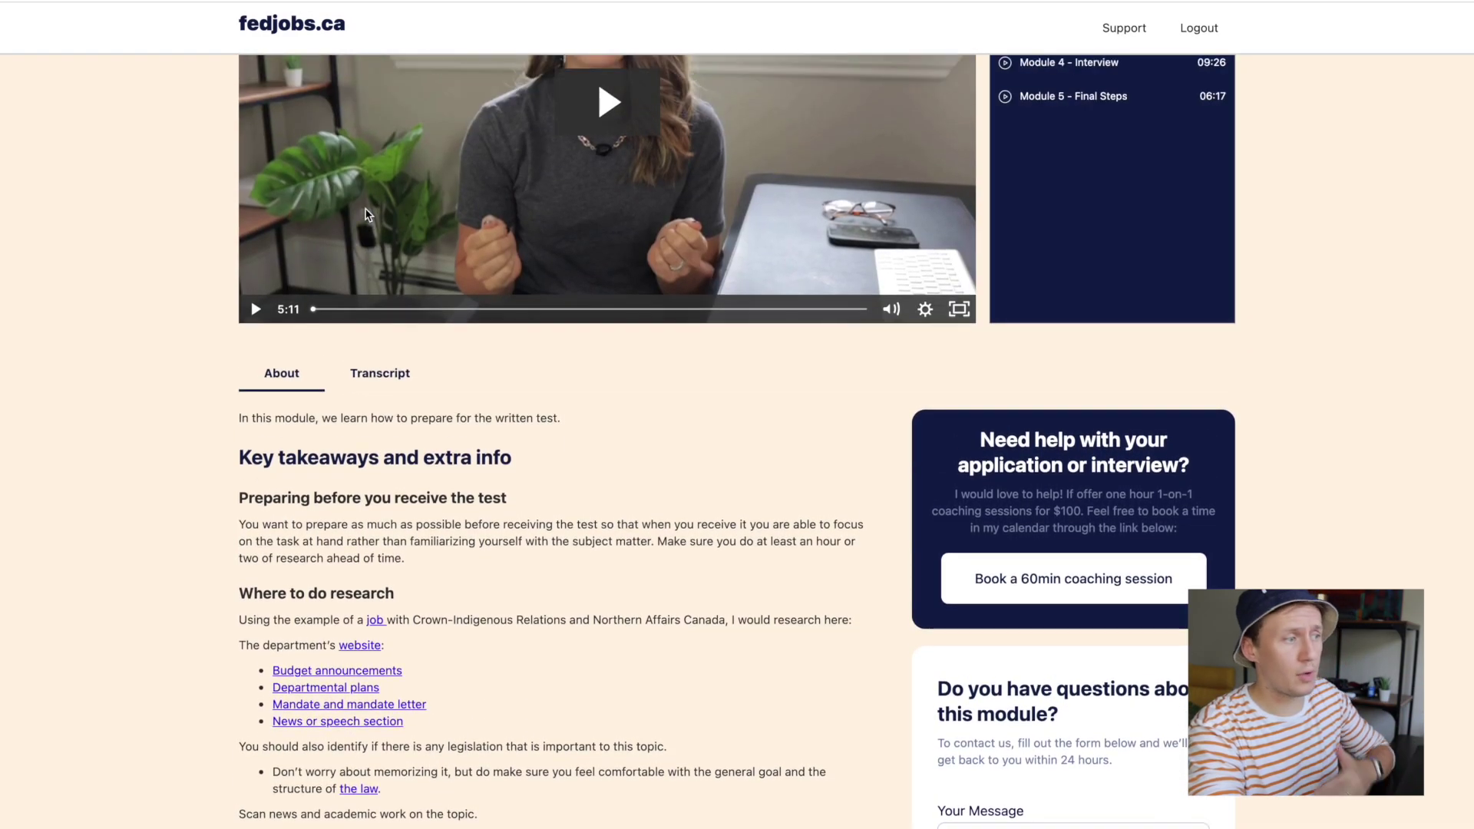
scroll(367, 215, down, 4)
scroll(367, 215, down, 2)
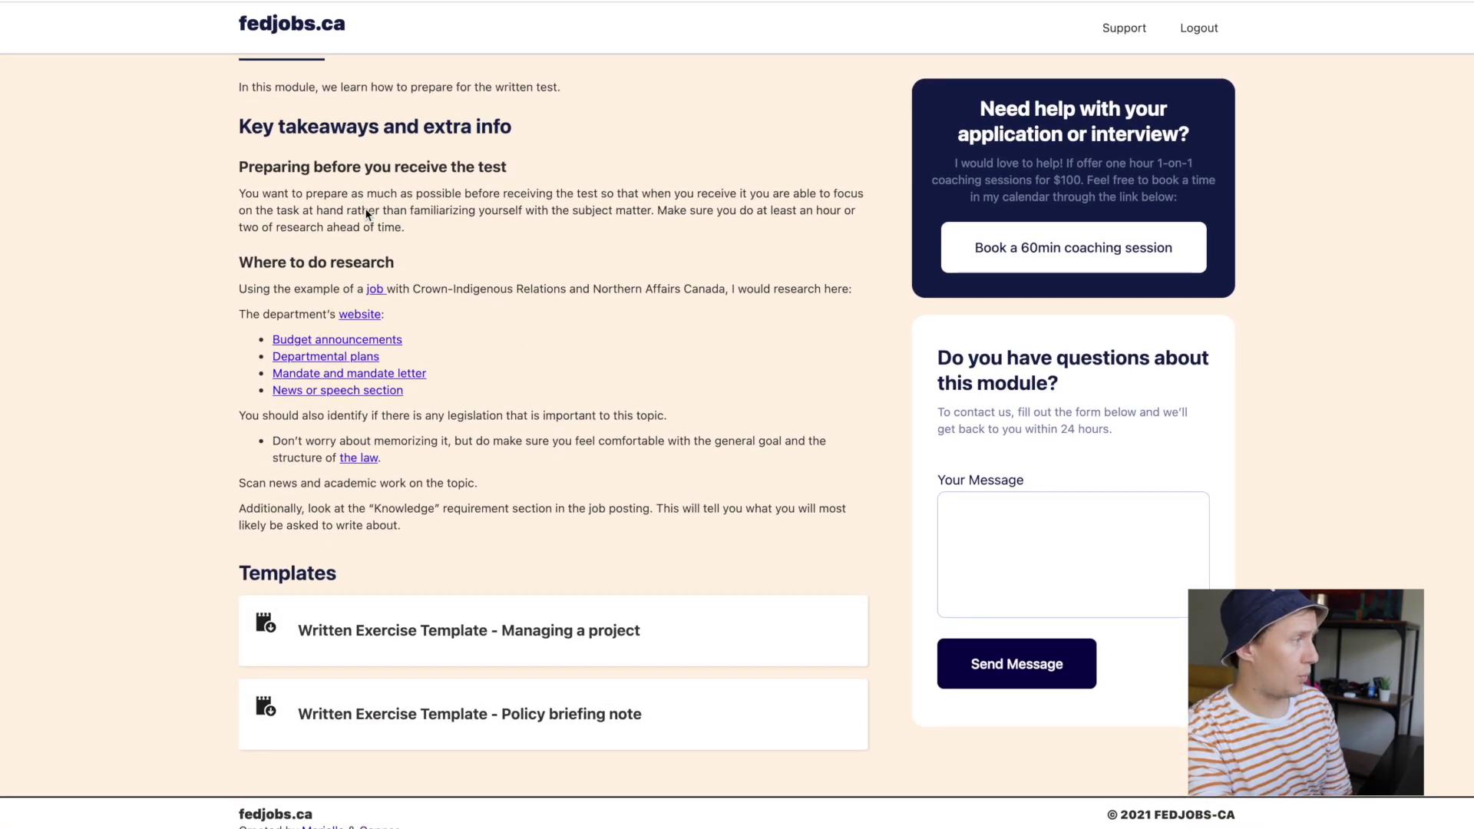
scroll(367, 215, up, 2)
scroll(367, 215, down, 2)
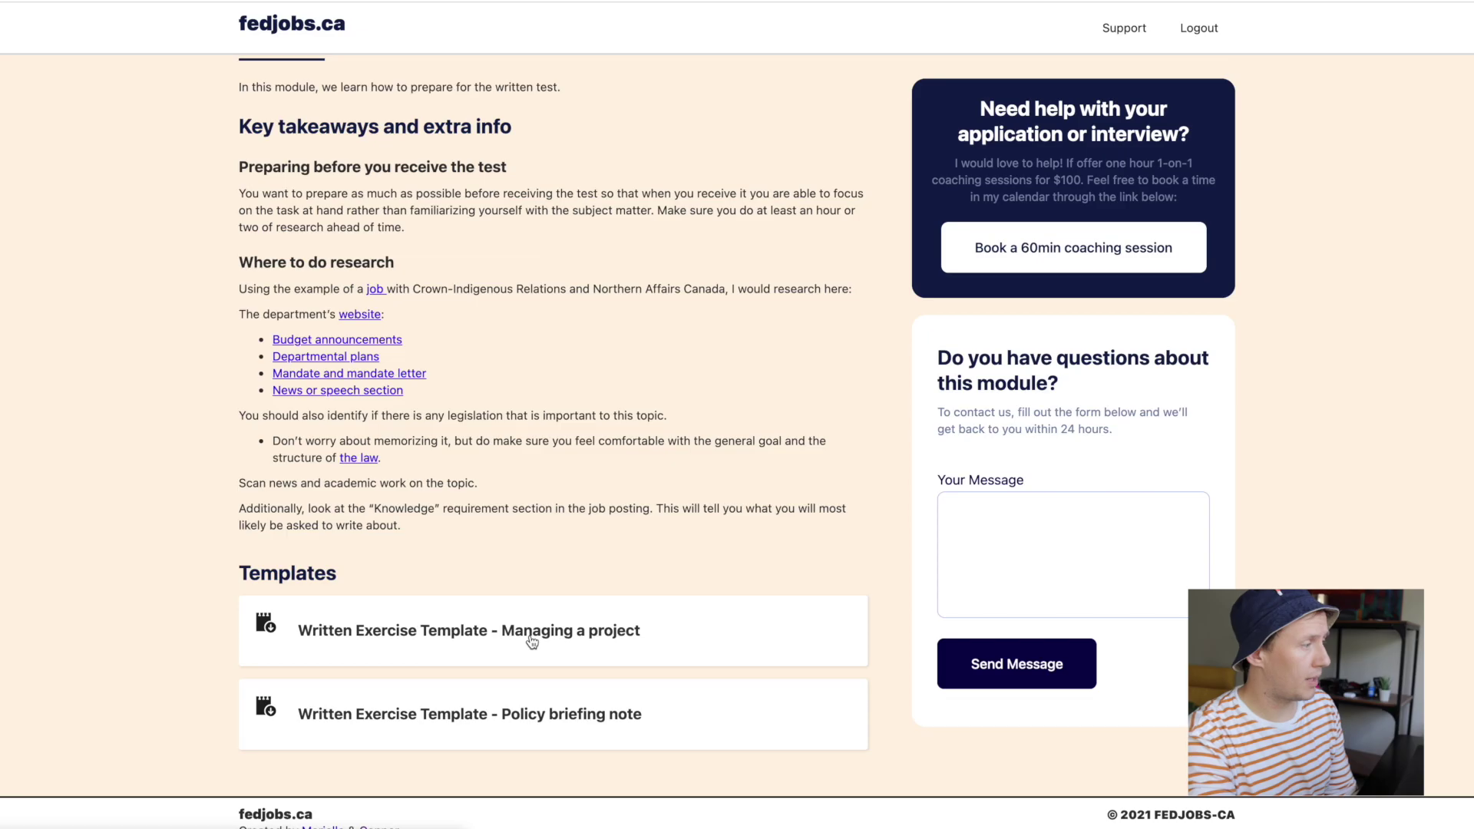
click(532, 642)
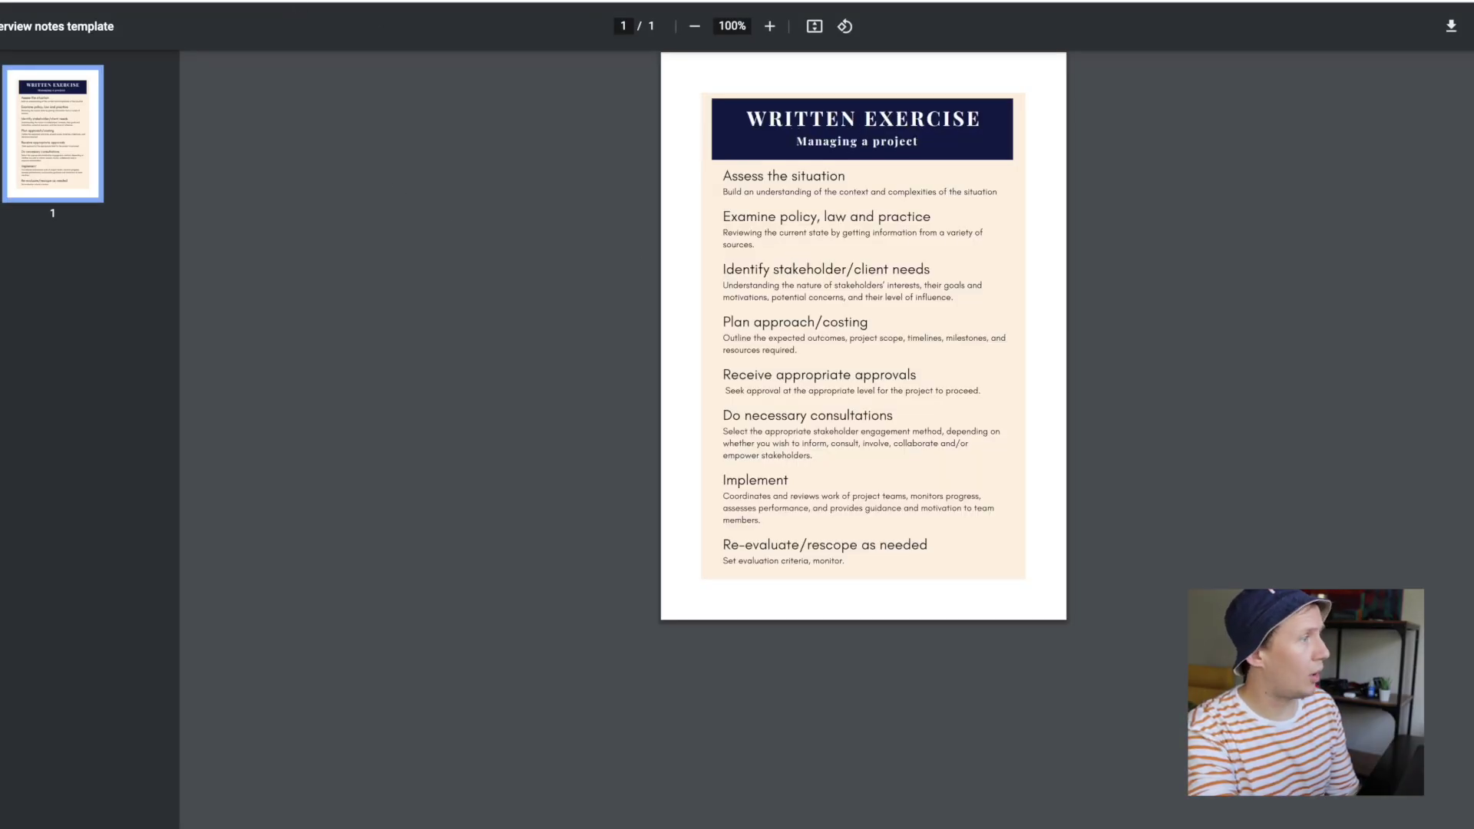
key(super+w)
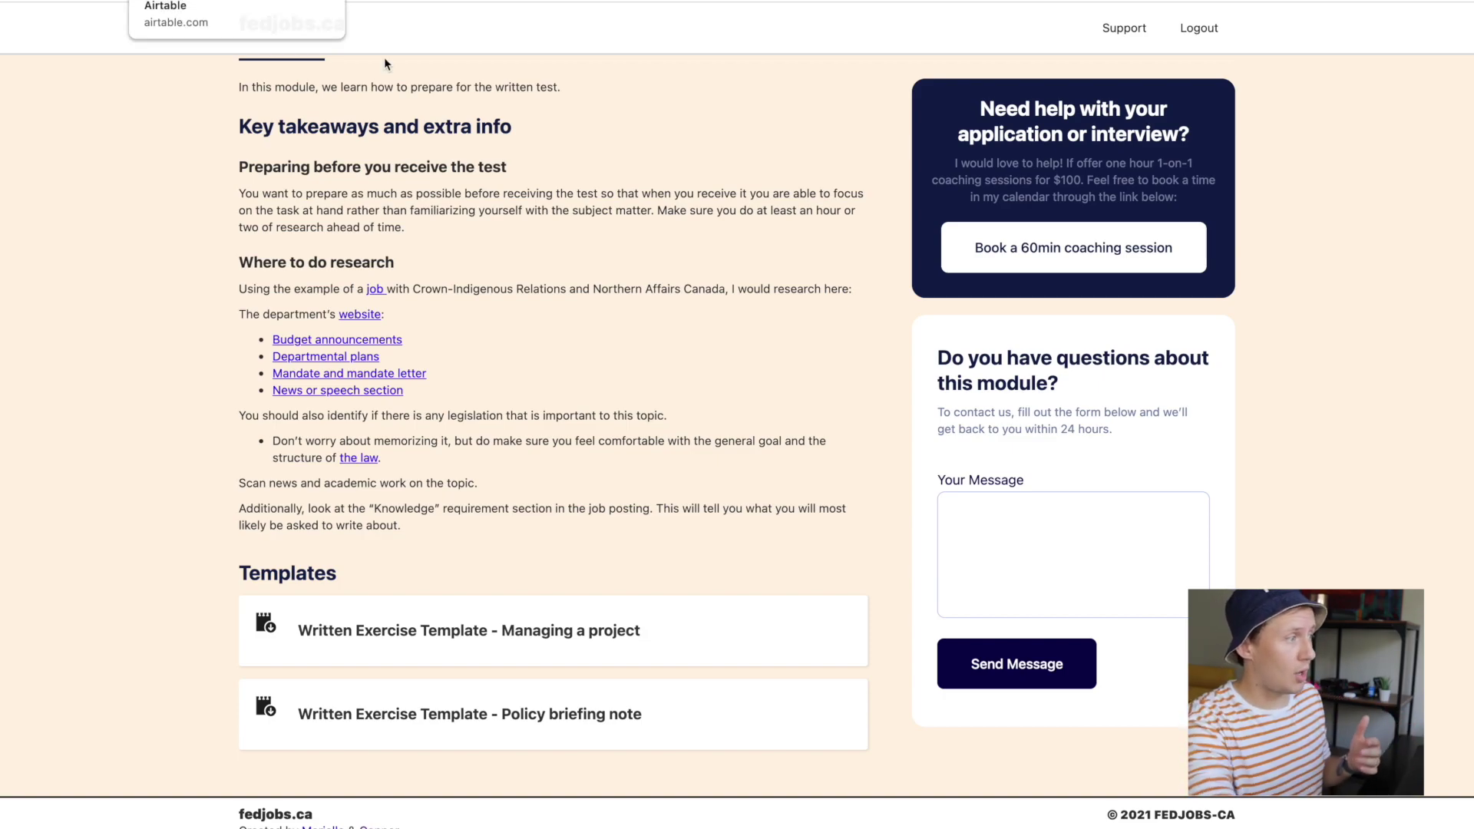
Open the booking page for the 60min coaching session from the Module 3 lesson
scroll(638, 357, up, 6)
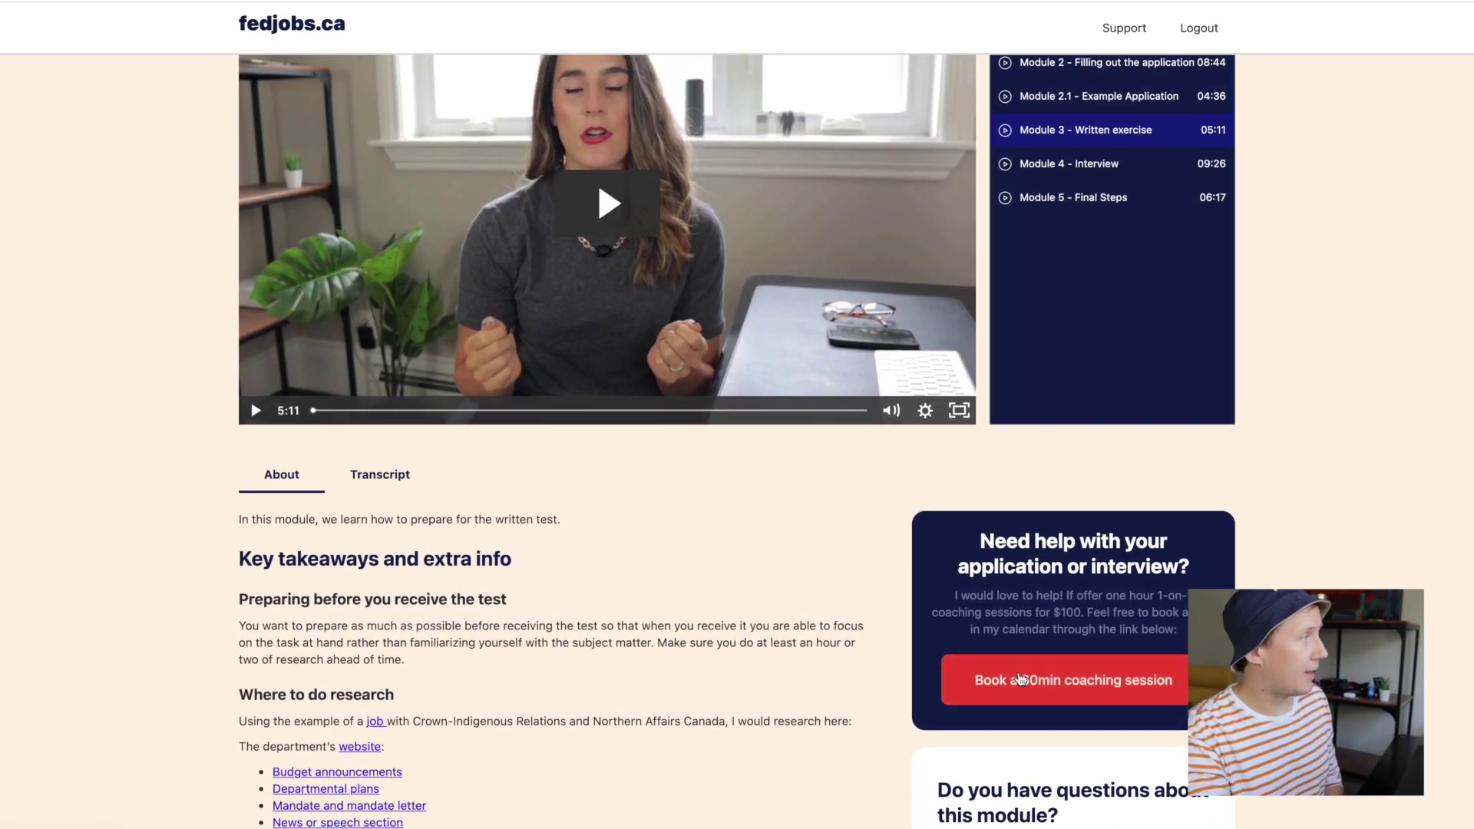
click(1019, 679)
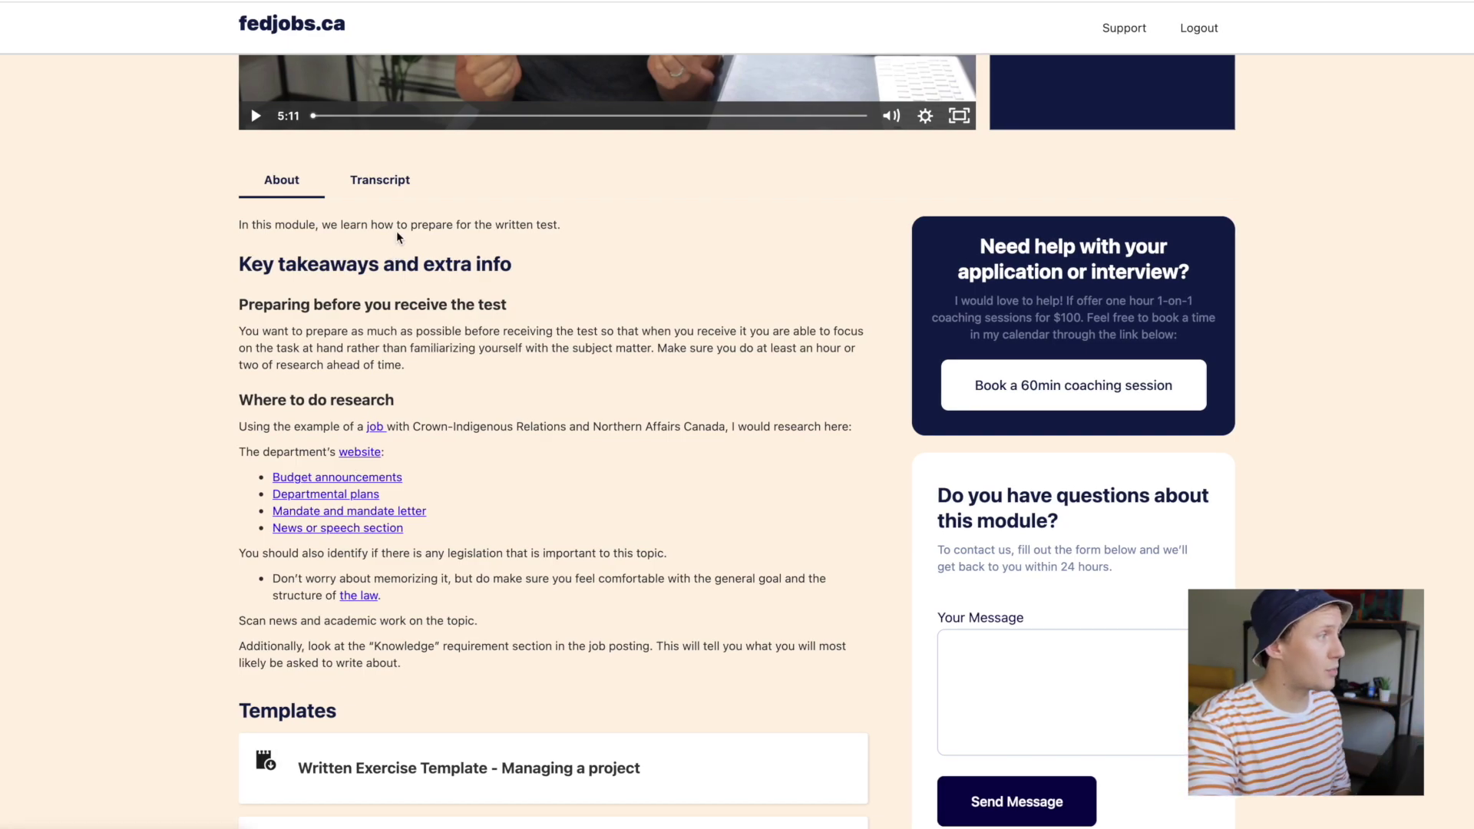
Display the transcript of the Module 3 lesson and read through it to the end
click(382, 185)
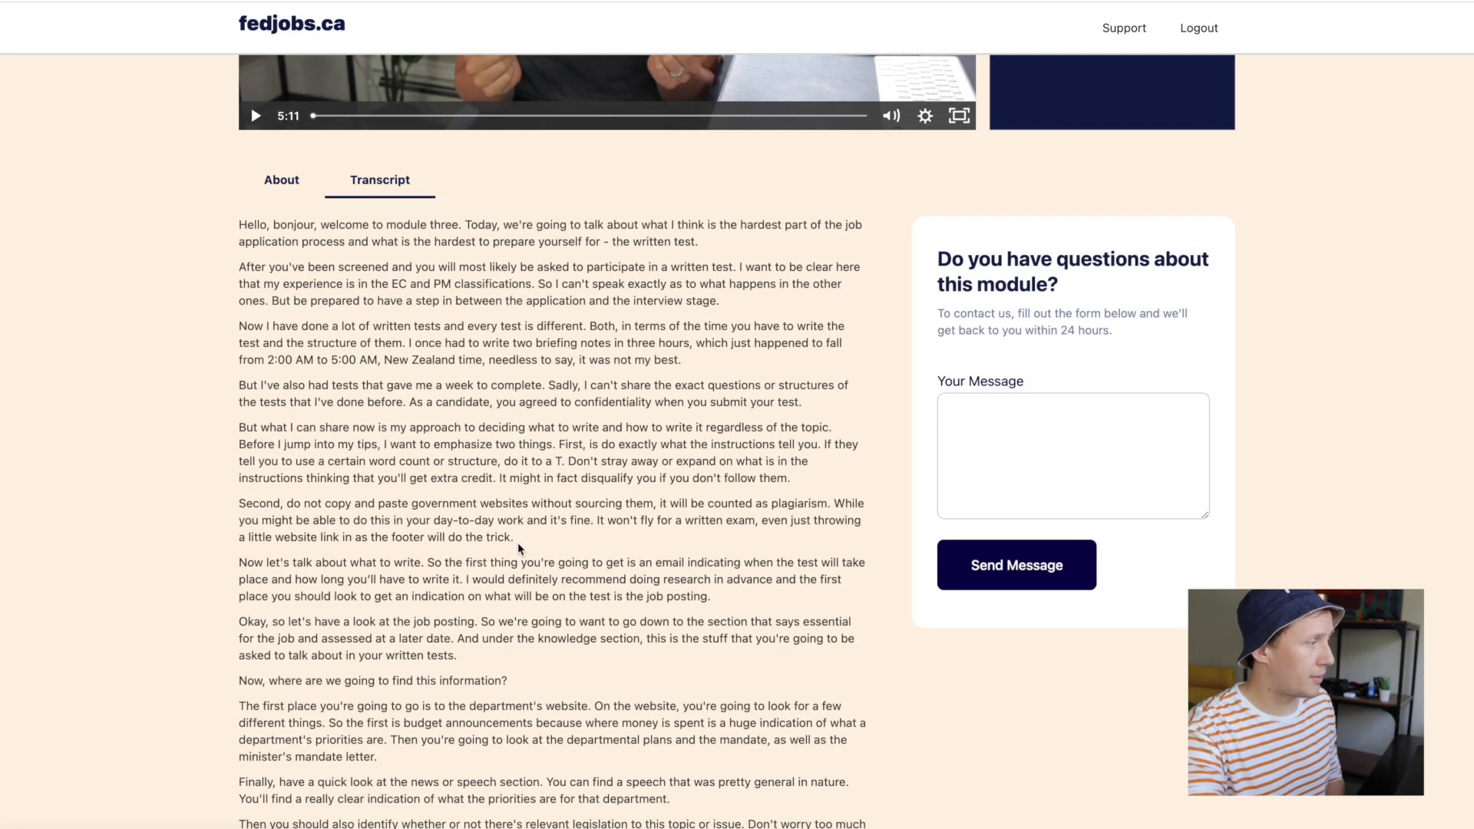
scroll(517, 541, up, 2)
scroll(518, 542, down, 10)
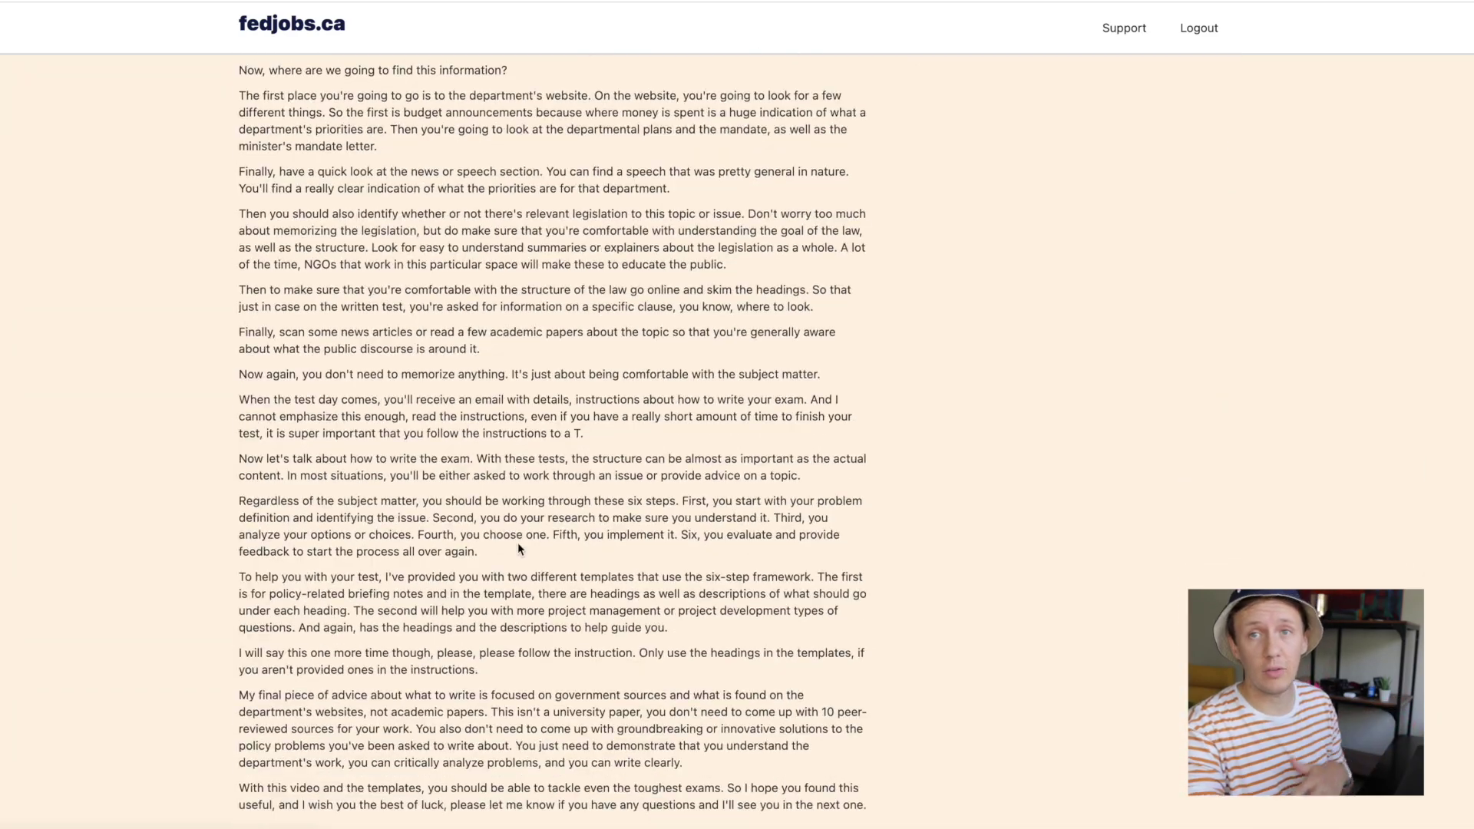
scroll(518, 542, down, 3)
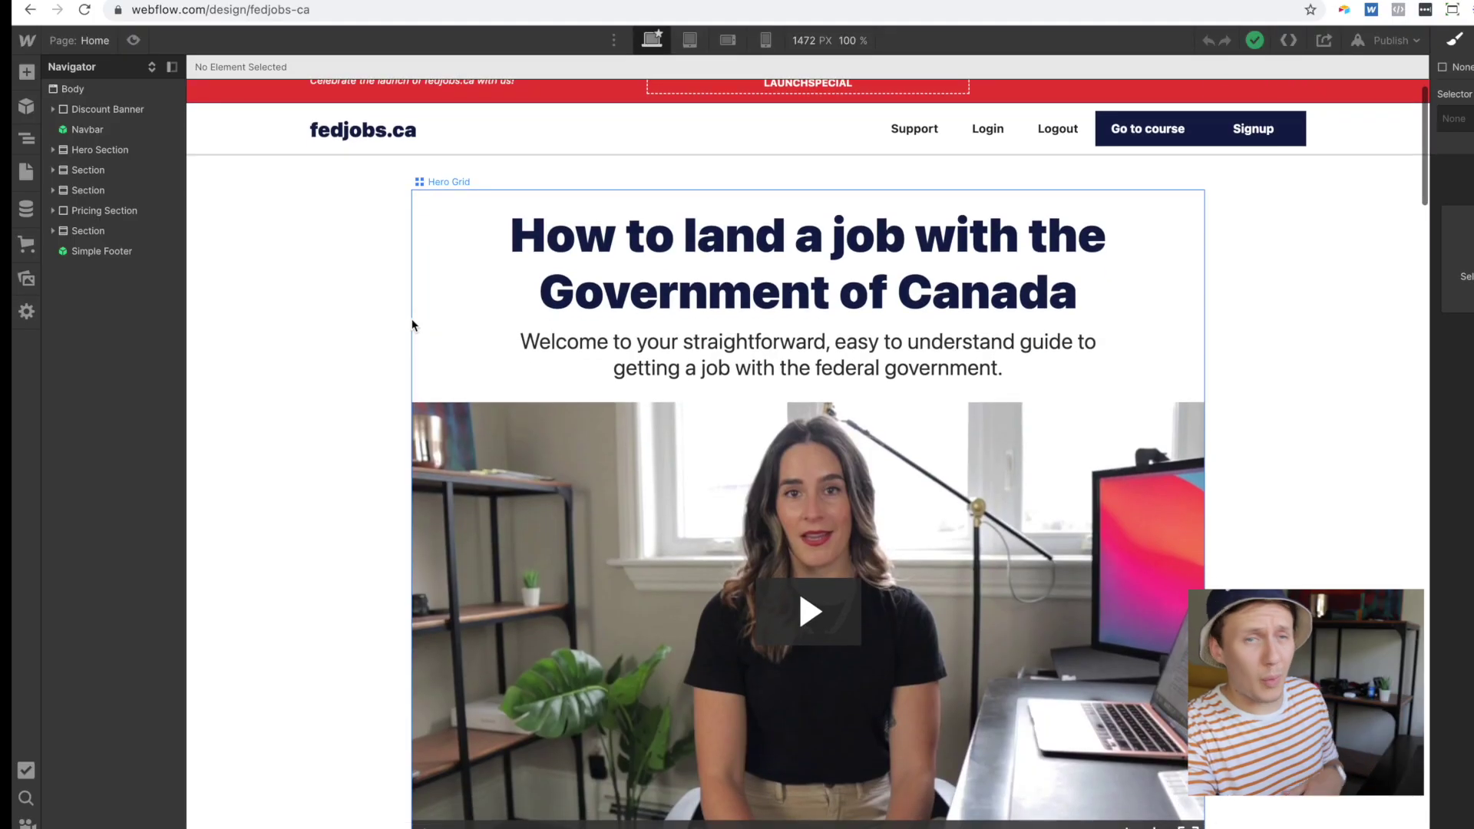
Switch to the Webflow Designer and view the list of pages in the fedjobs.ca project
scroll(412, 324, down, 3)
click(25, 170)
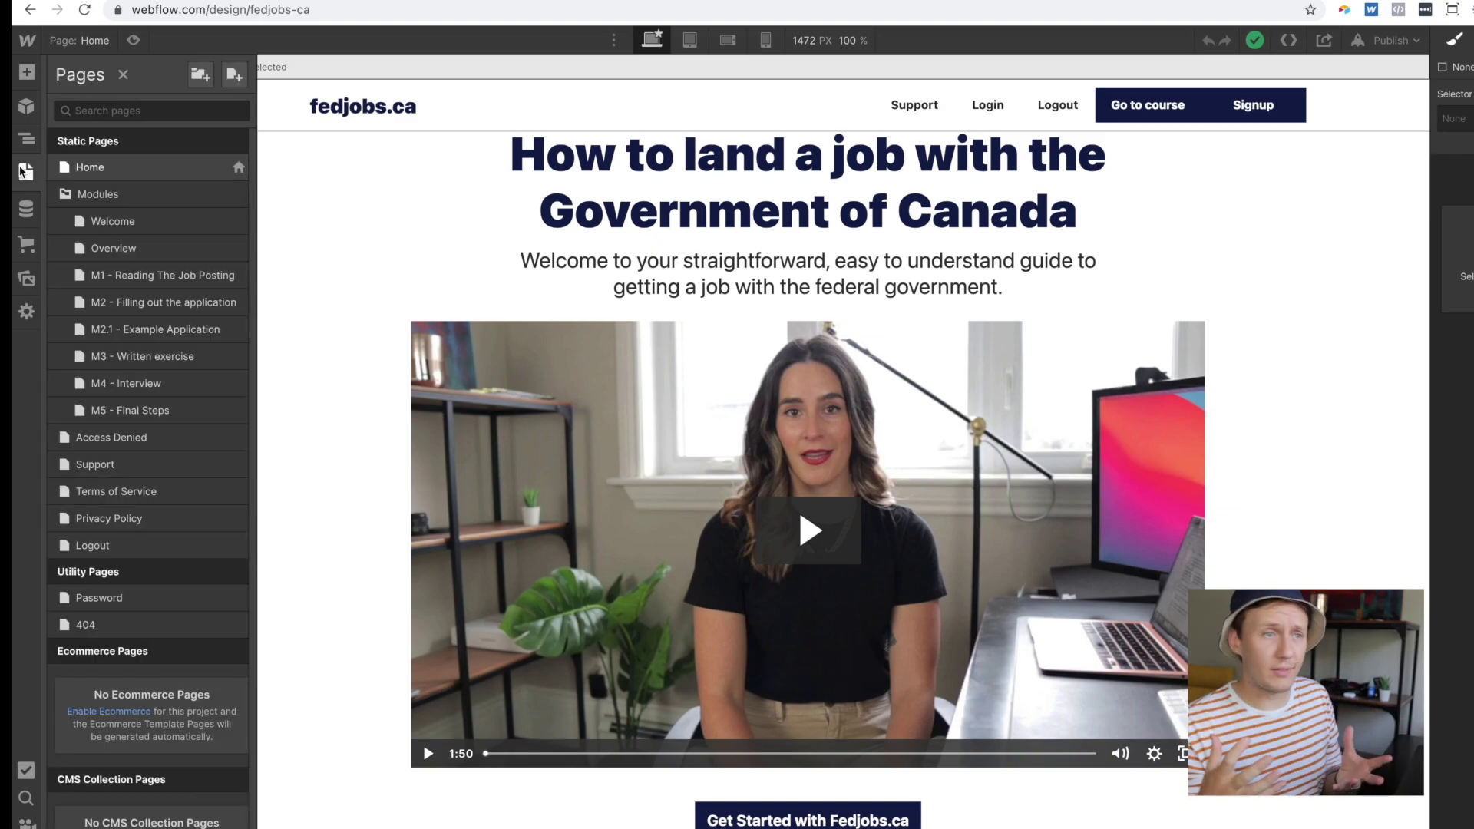
scroll(84, 338, down, 1)
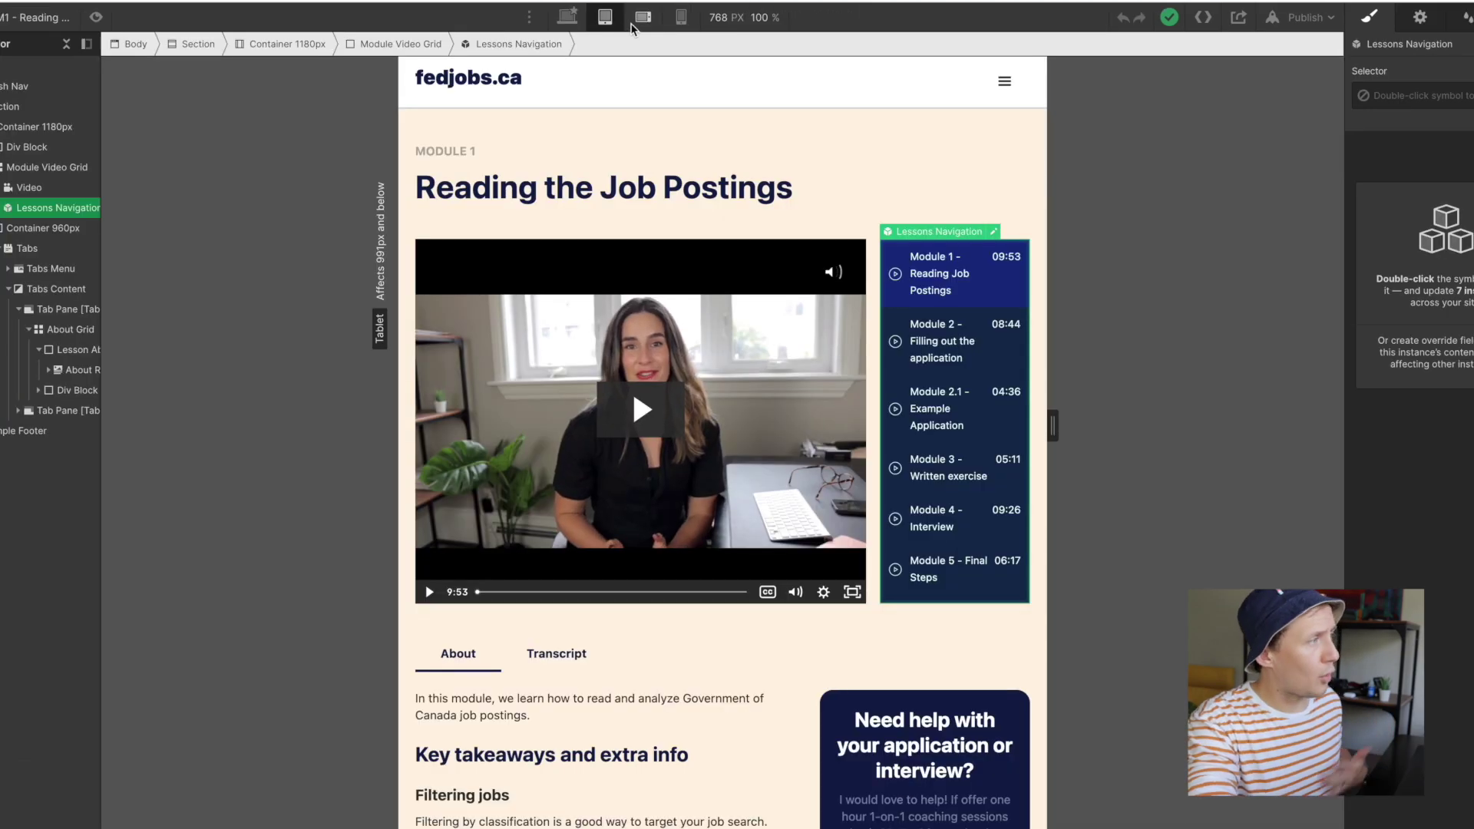
Preview the Module 1 page at the mobile landscape and mobile portrait breakpoints
click(654, 23)
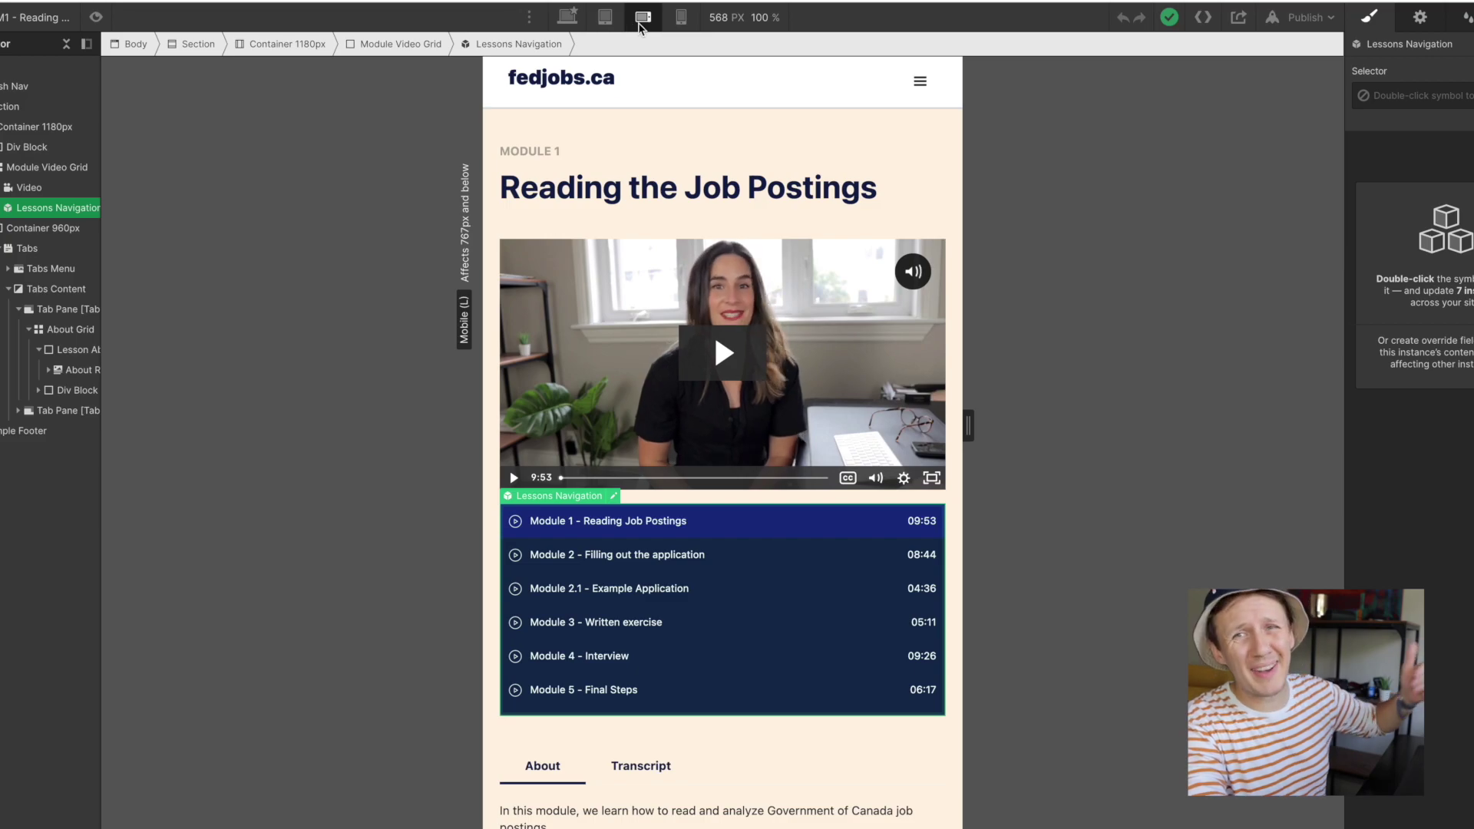
click(670, 23)
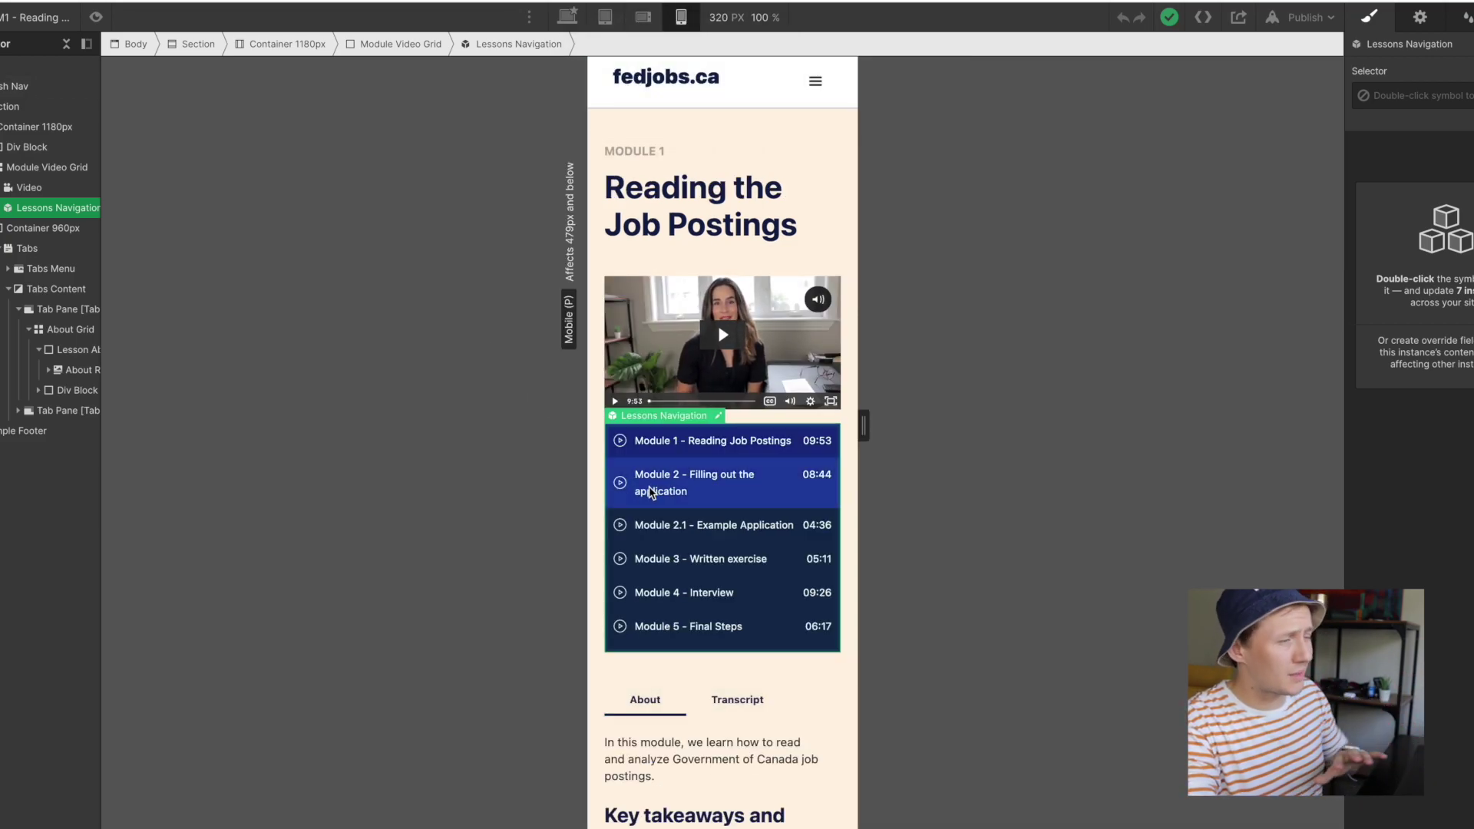
scroll(649, 492, down, 8)
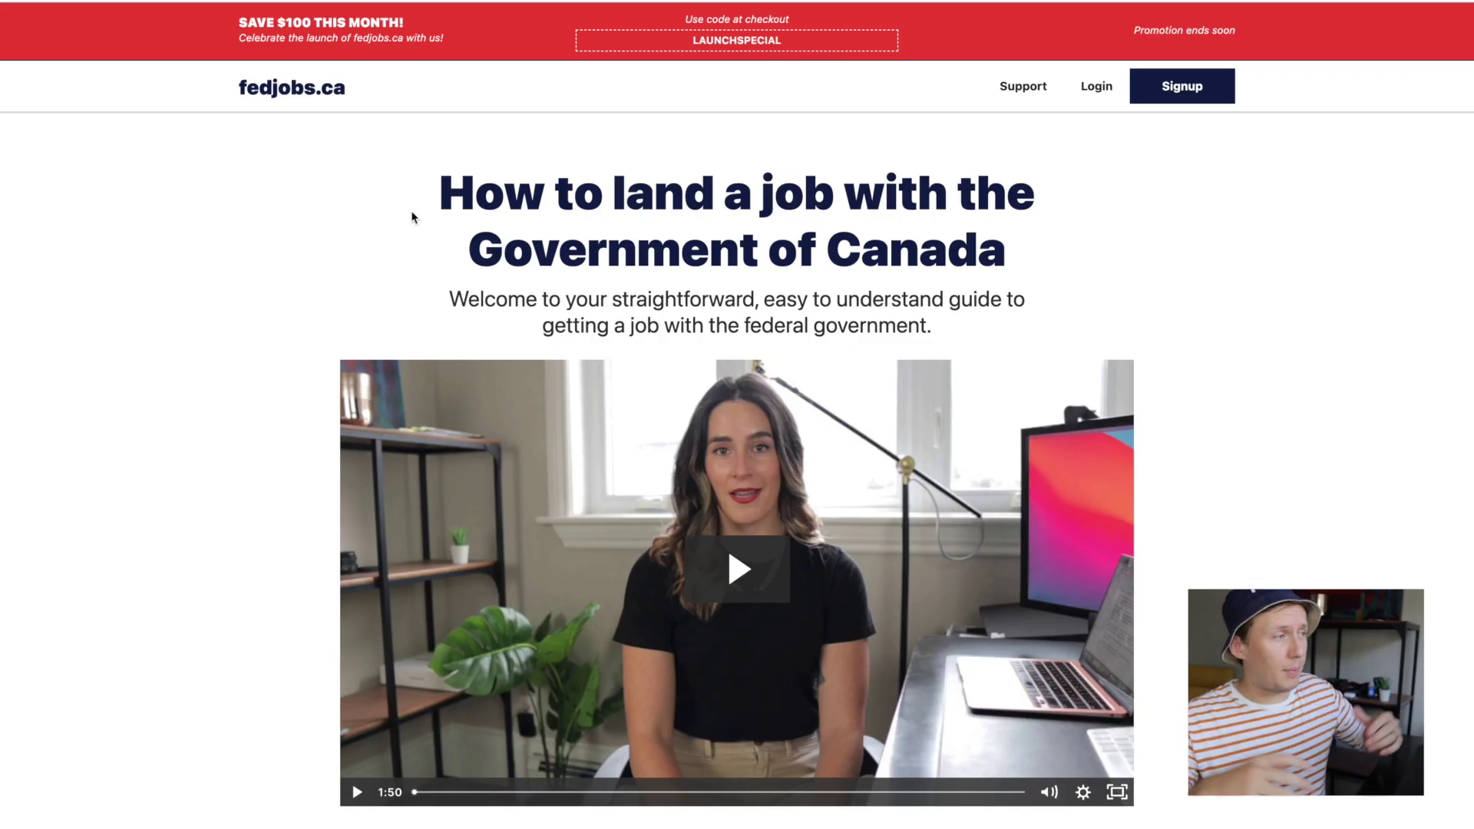
Switch to the live fedjobs.ca landing page and review its sections from the hero down to the course contents
scroll(412, 217, down, 3)
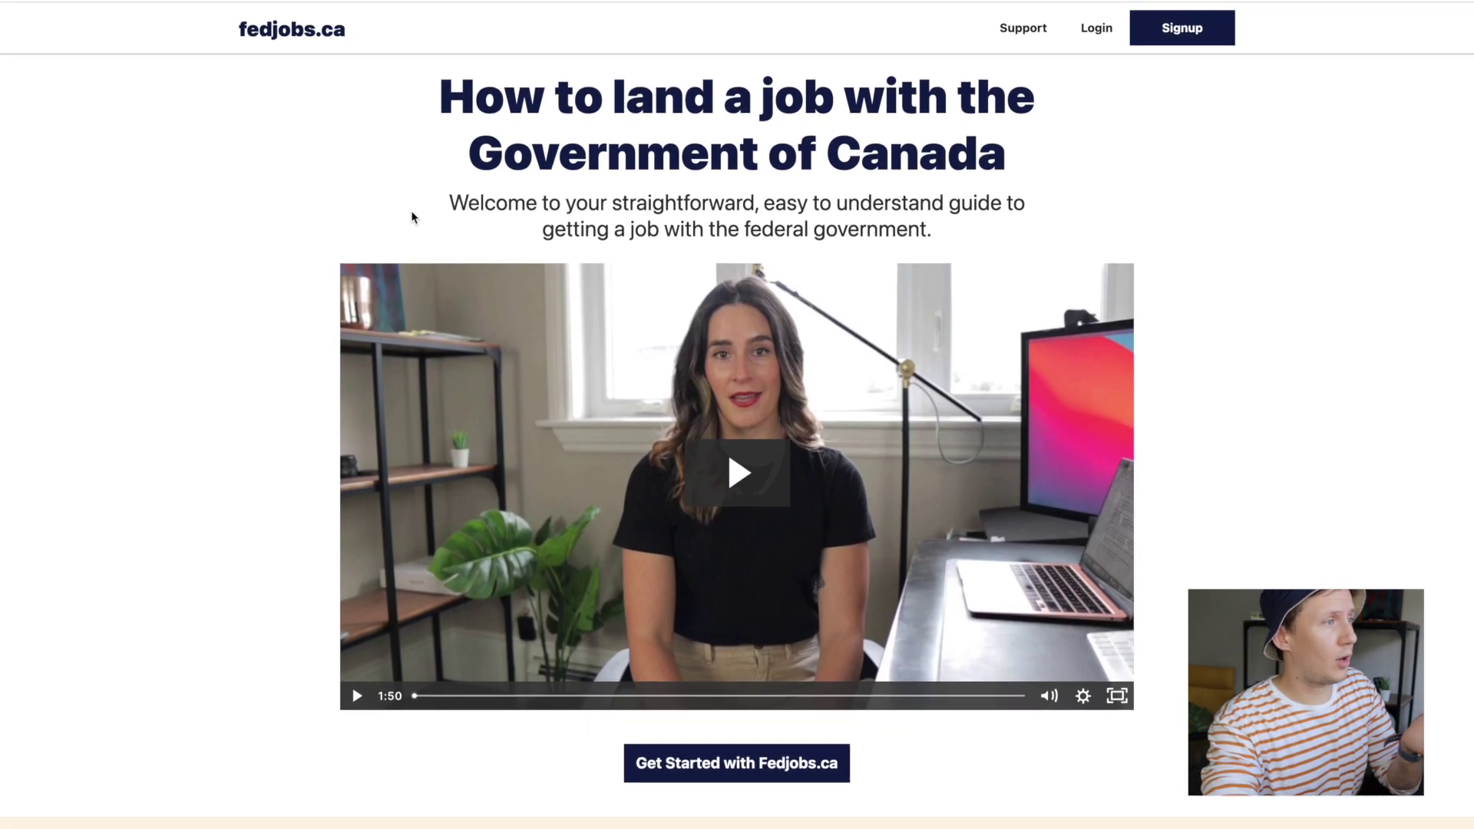
scroll(413, 217, down, 15)
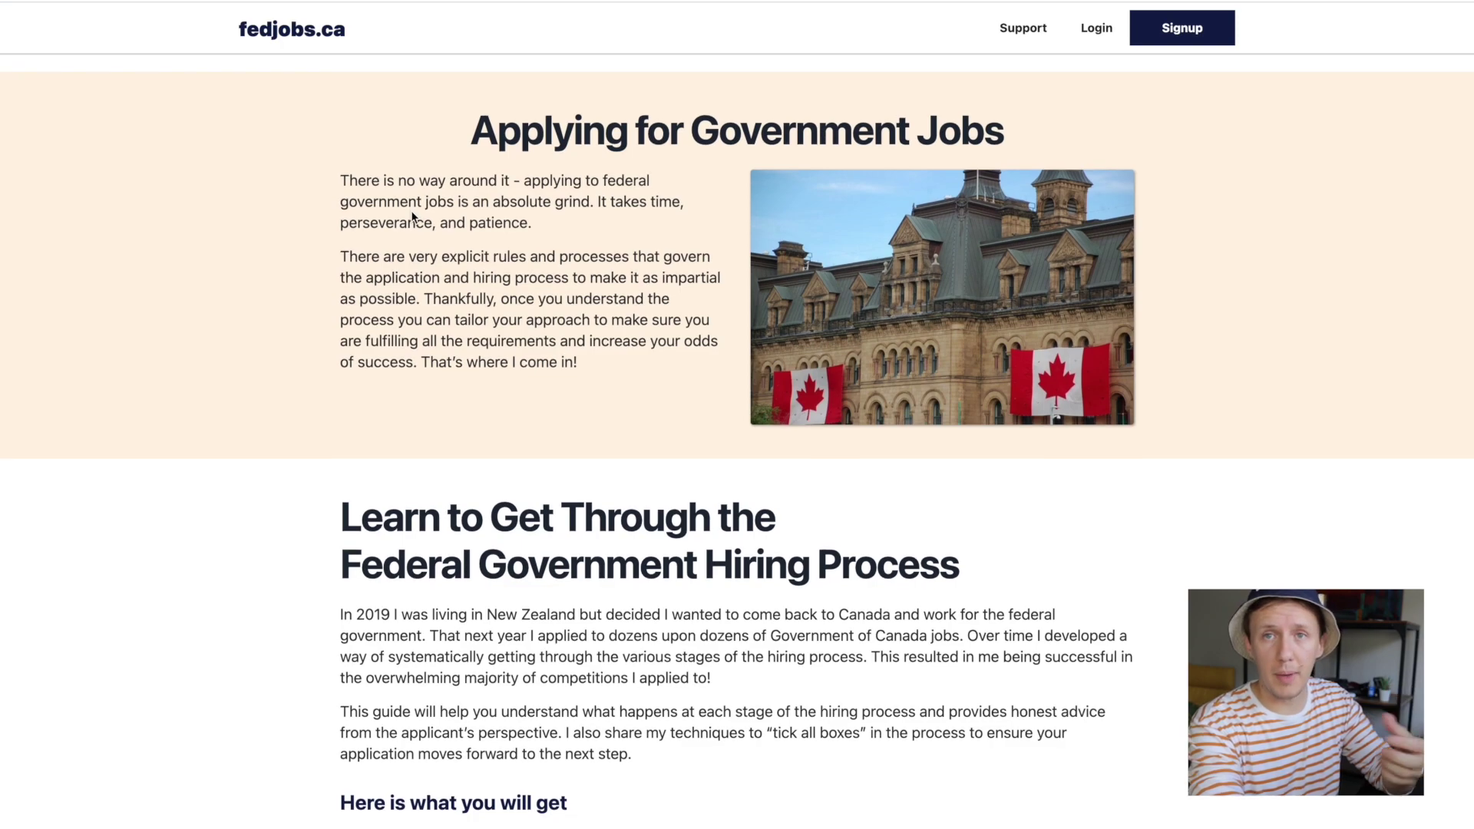
scroll(412, 217, up, 3)
scroll(413, 217, down, 5)
scroll(412, 217, down, 10)
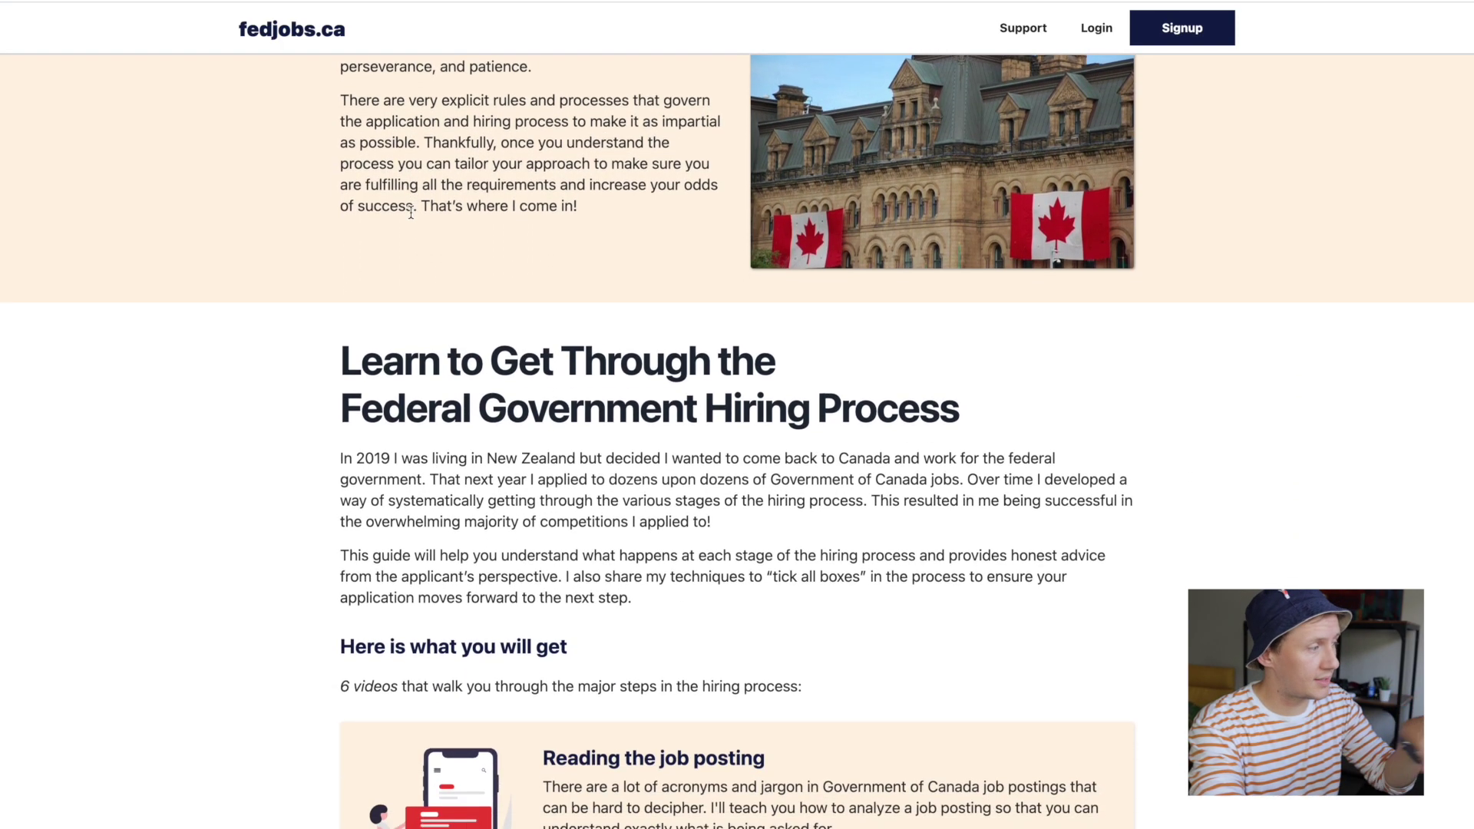
scroll(411, 213, down, 3)
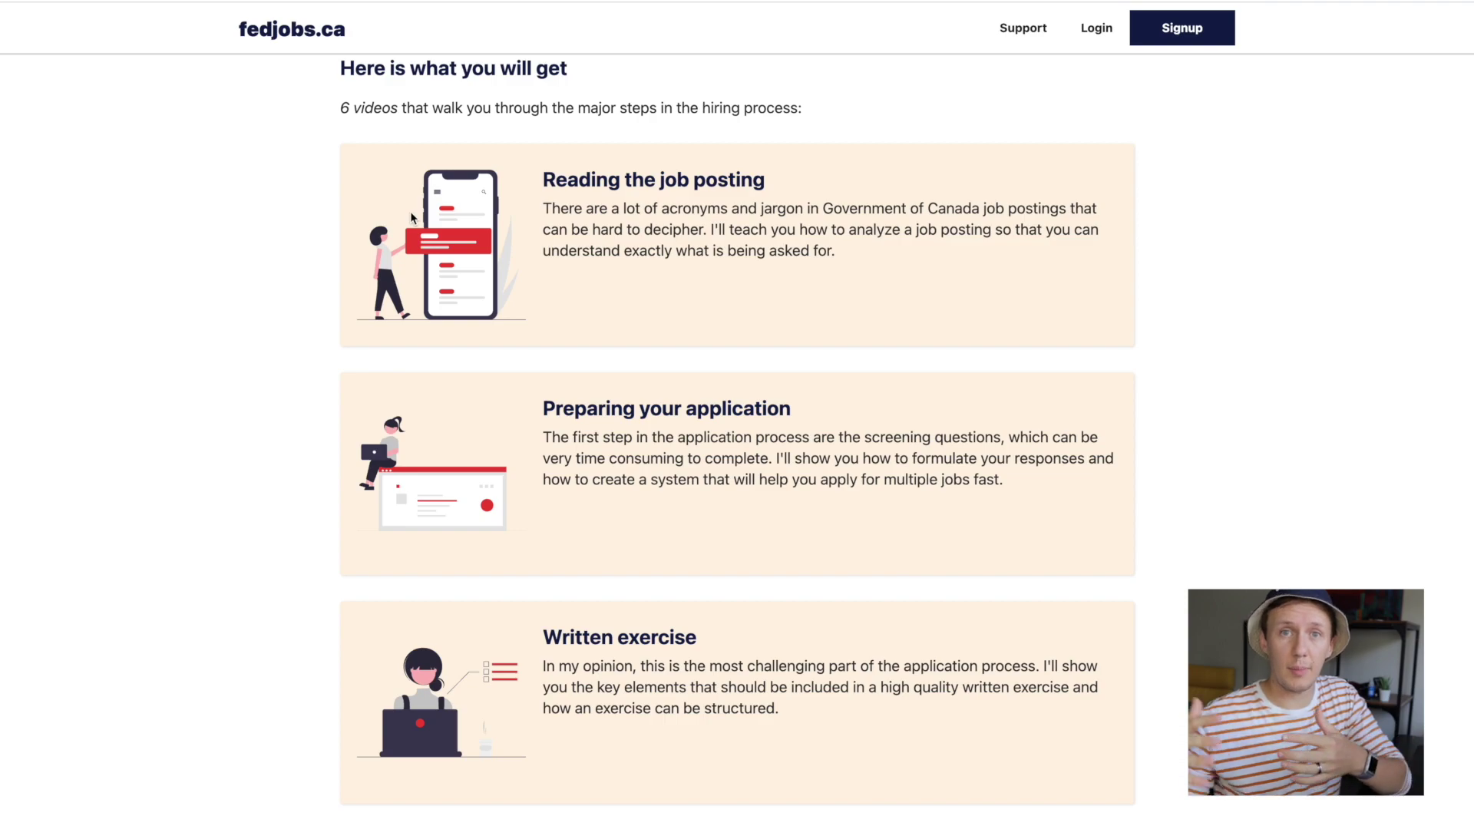
Examine the course content cards, from Reading the job posting to Plus additional resources, and return to the first card
scroll(411, 213, down, 8)
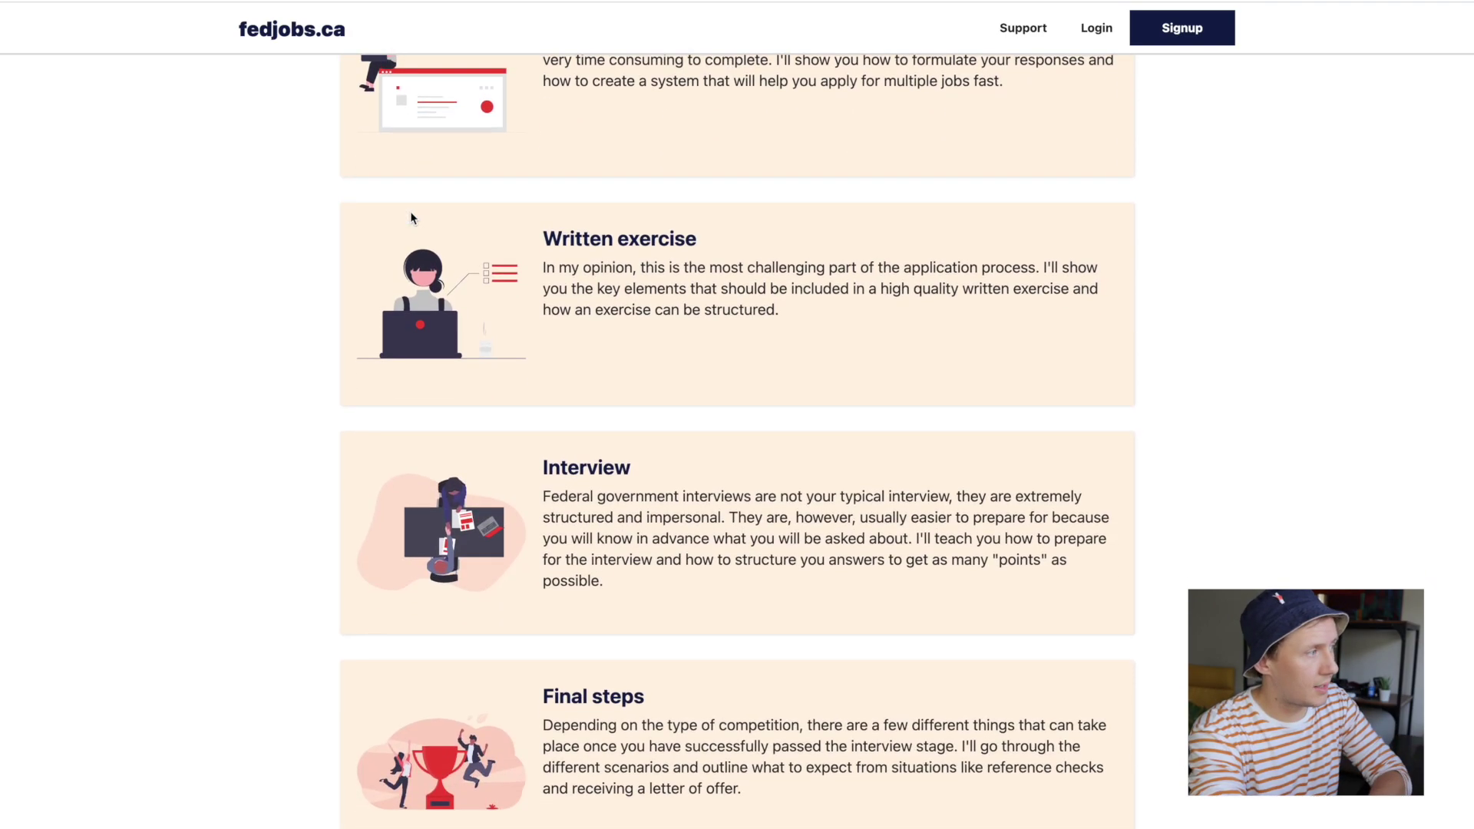
scroll(410, 211, up, 5)
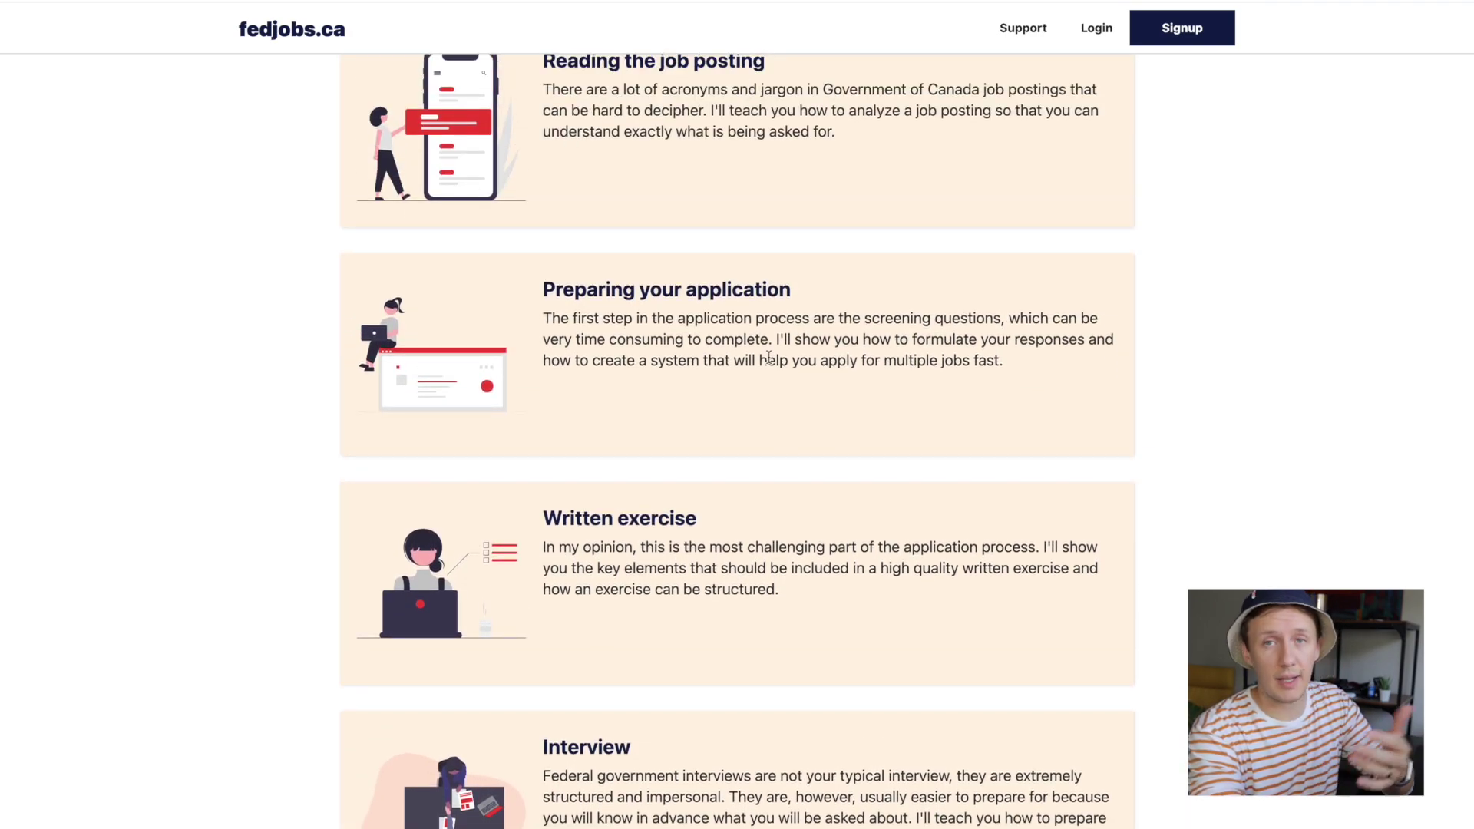
scroll(767, 357, down, 4)
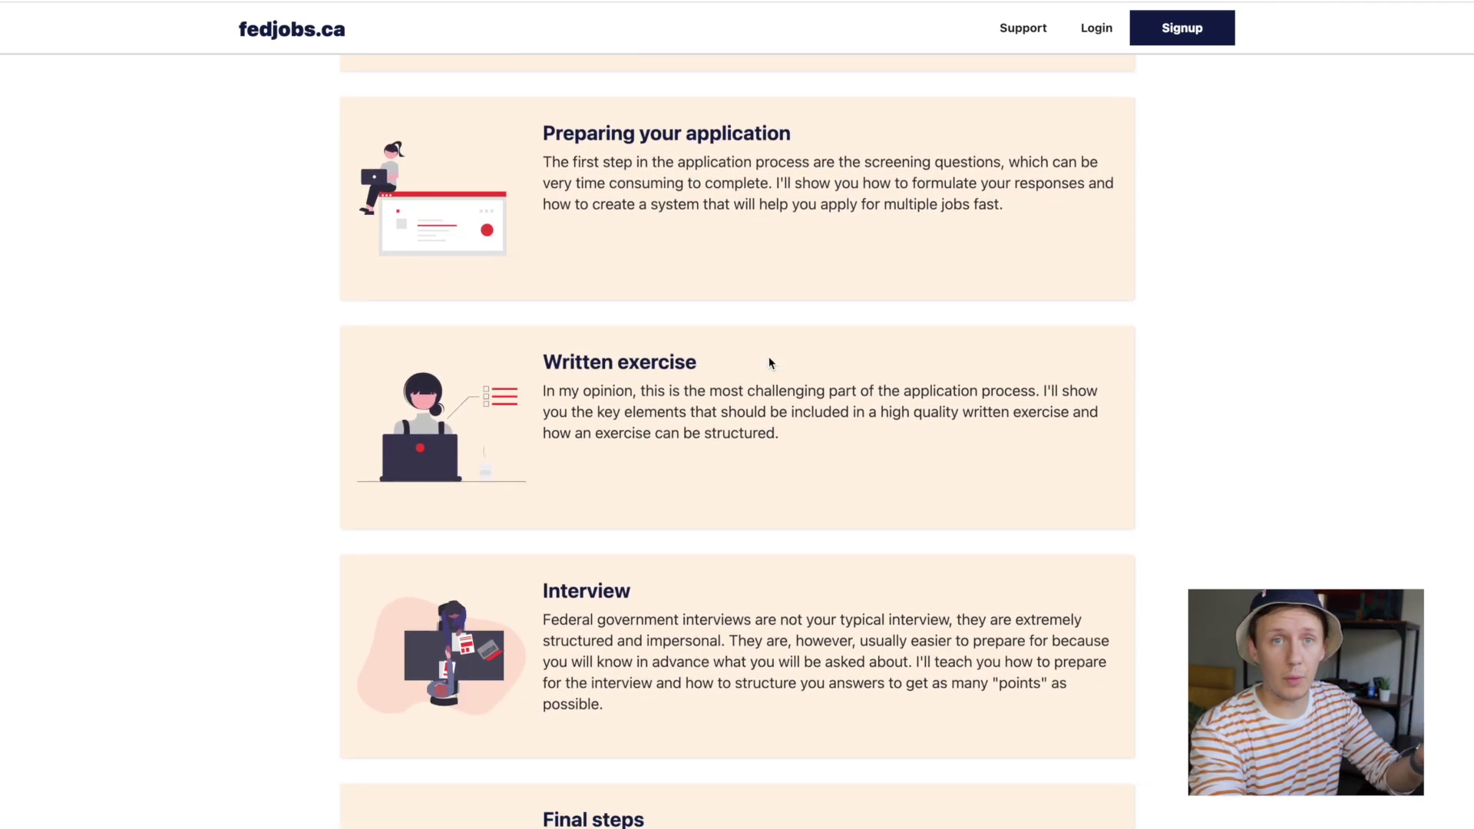
scroll(769, 358, down, 8)
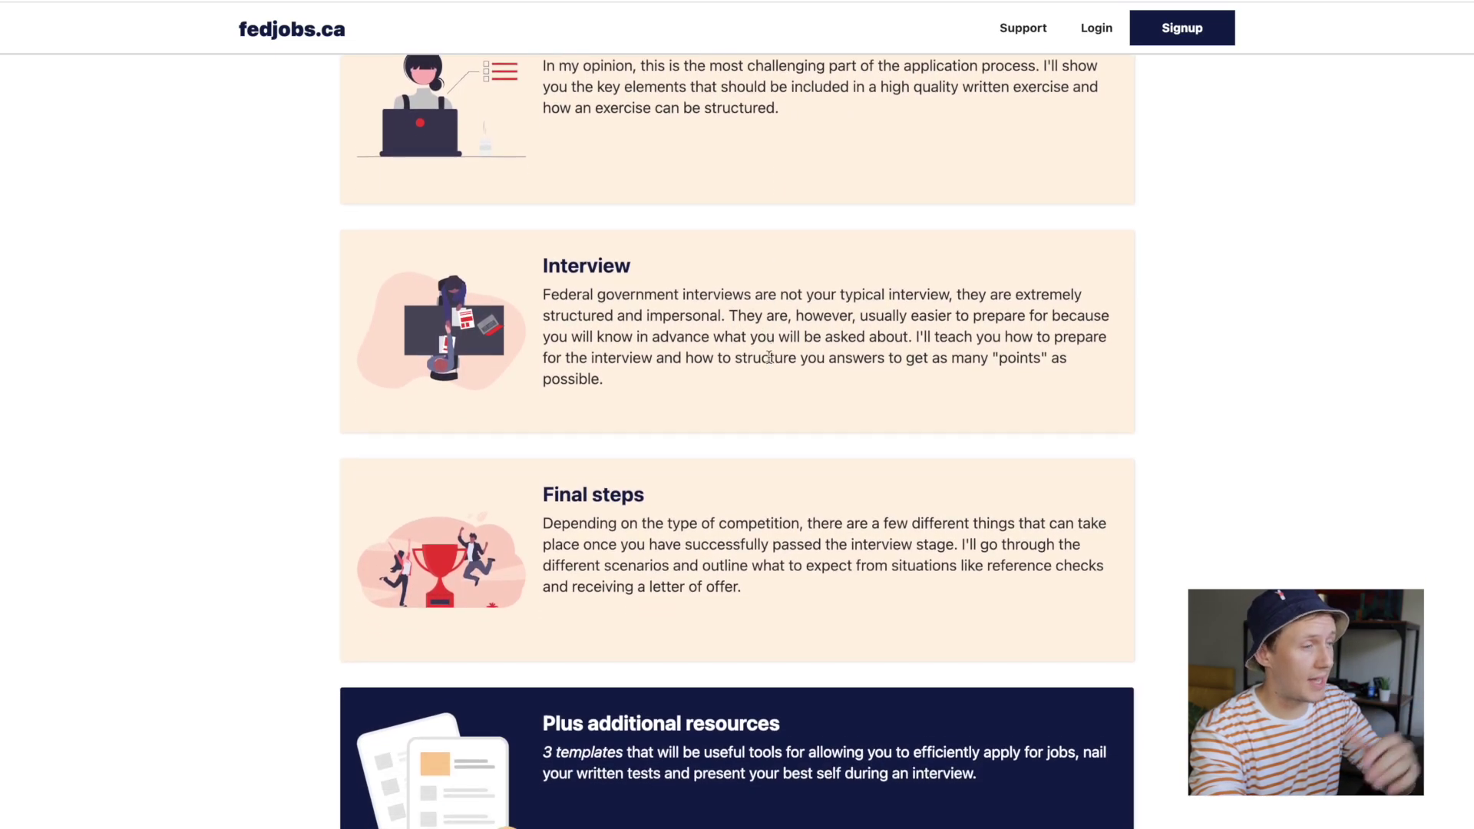
scroll(770, 361, down, 9)
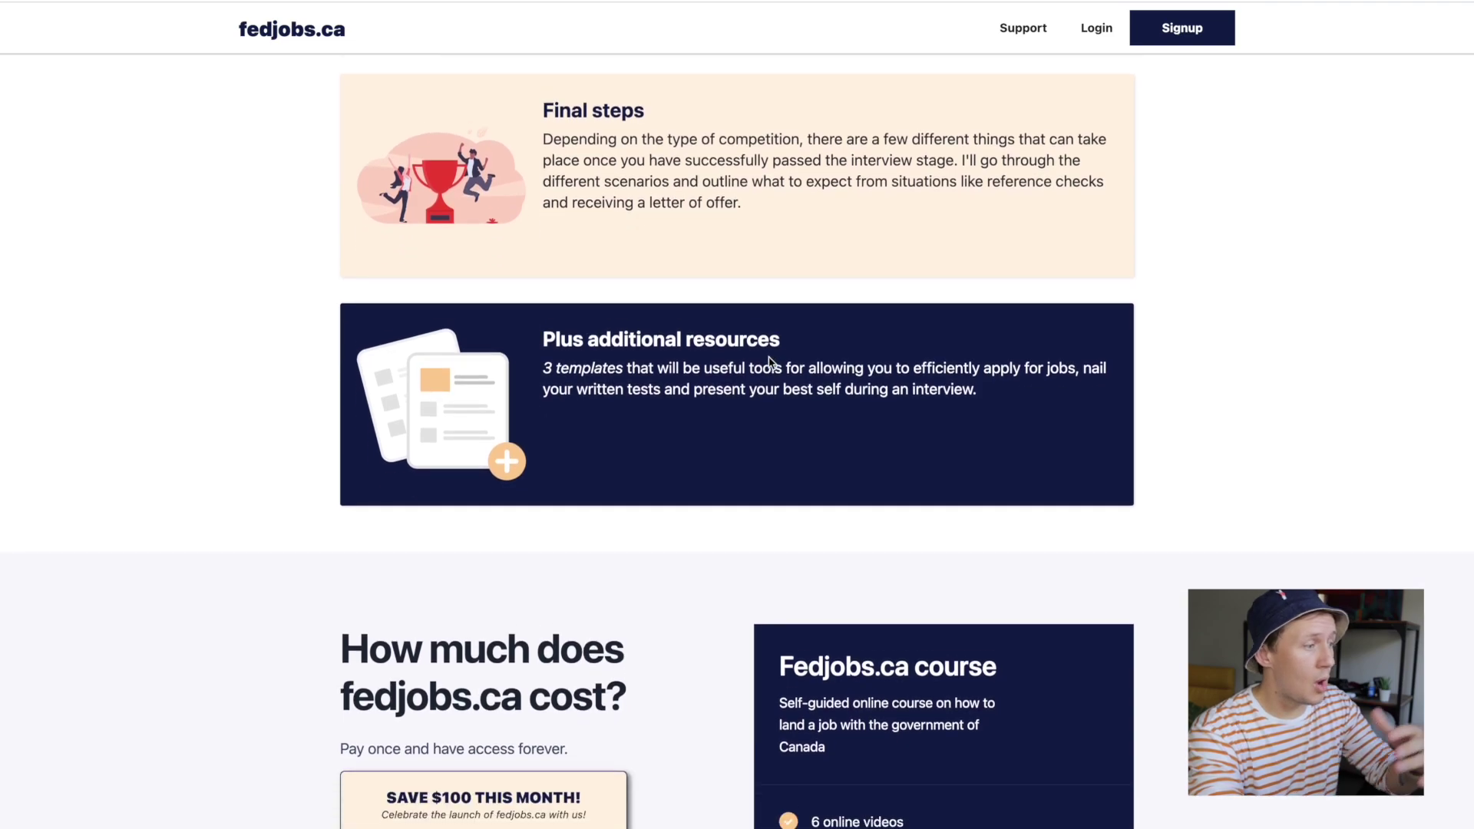
scroll(770, 361, down, 6)
scroll(771, 361, up, 20)
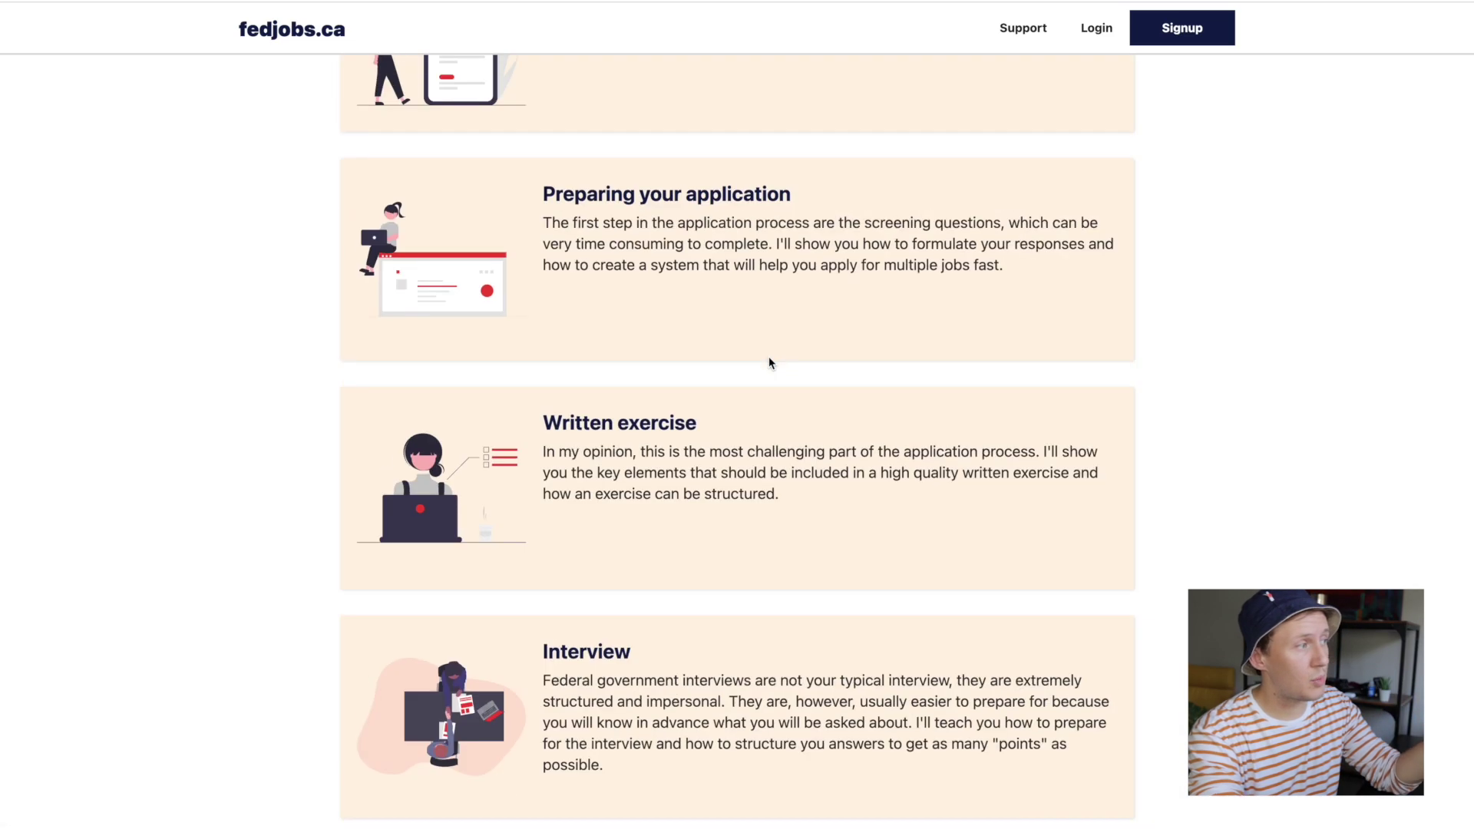
scroll(770, 362, up, 4)
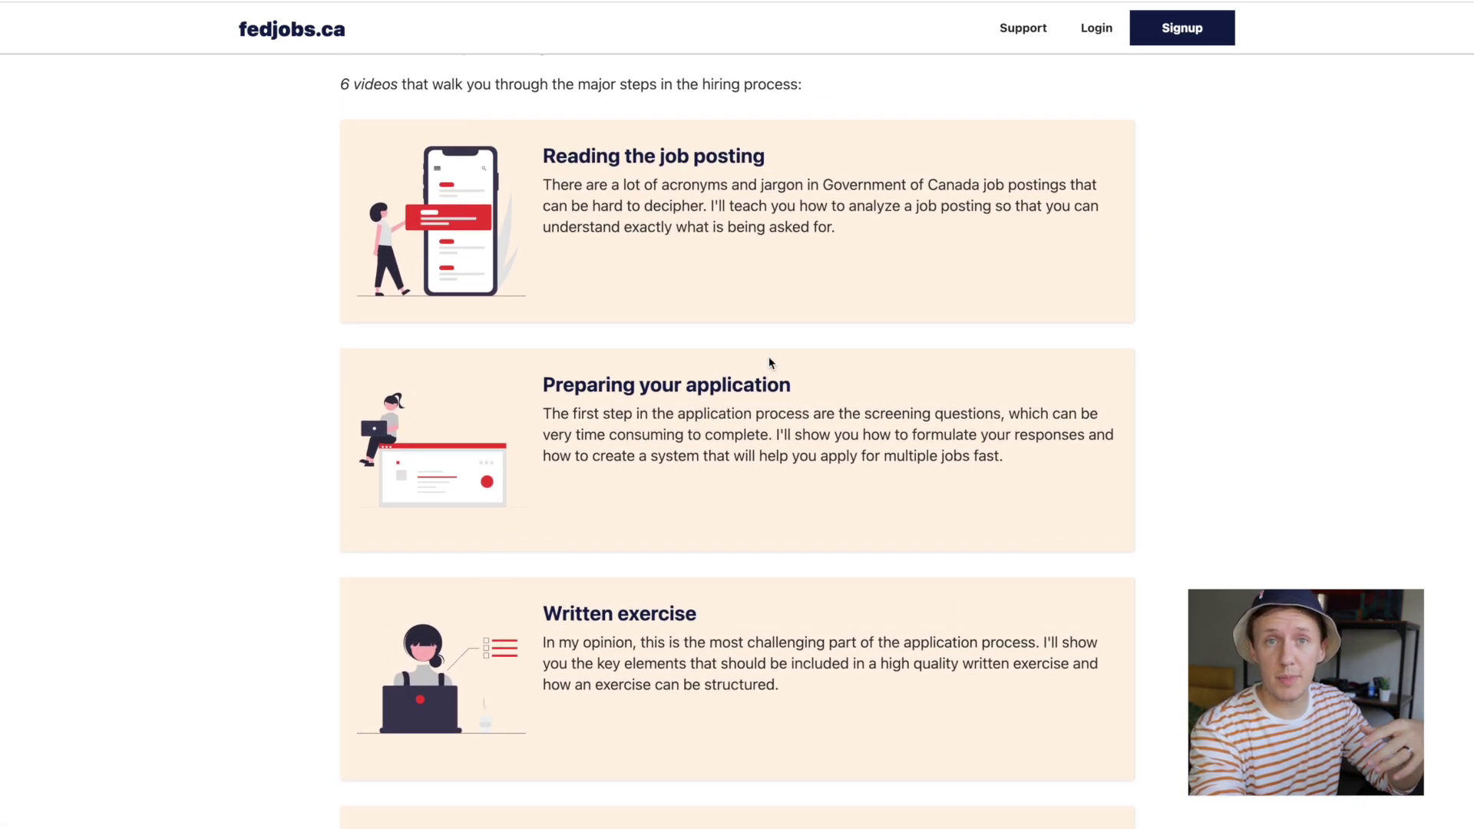
scroll(767, 356, up, 1)
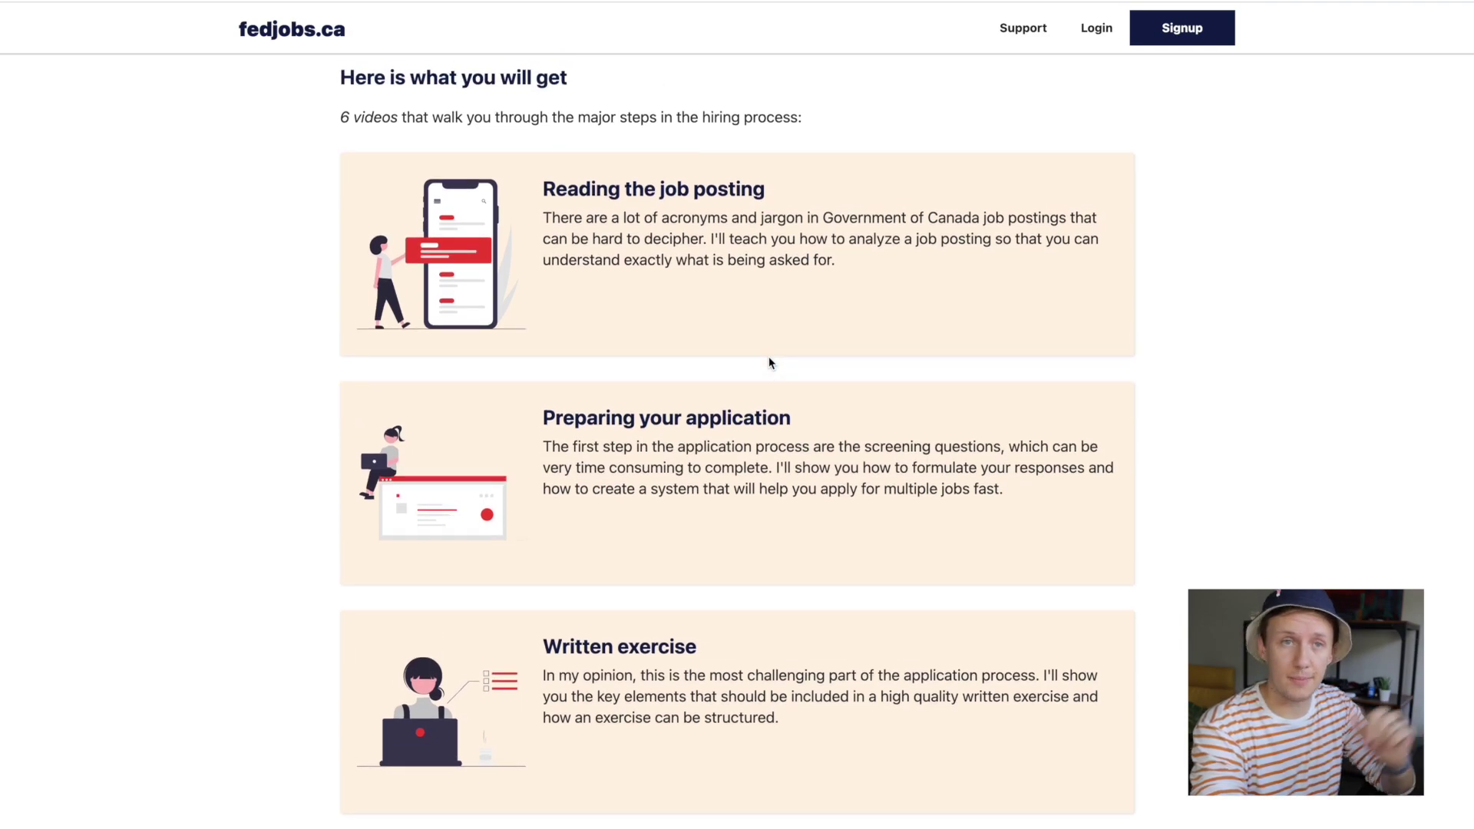
Switch to the Webflow Designer and inspect the Module 1 lesson's support form, including its message text field and HTML embed
scroll(481, 348, up, 20)
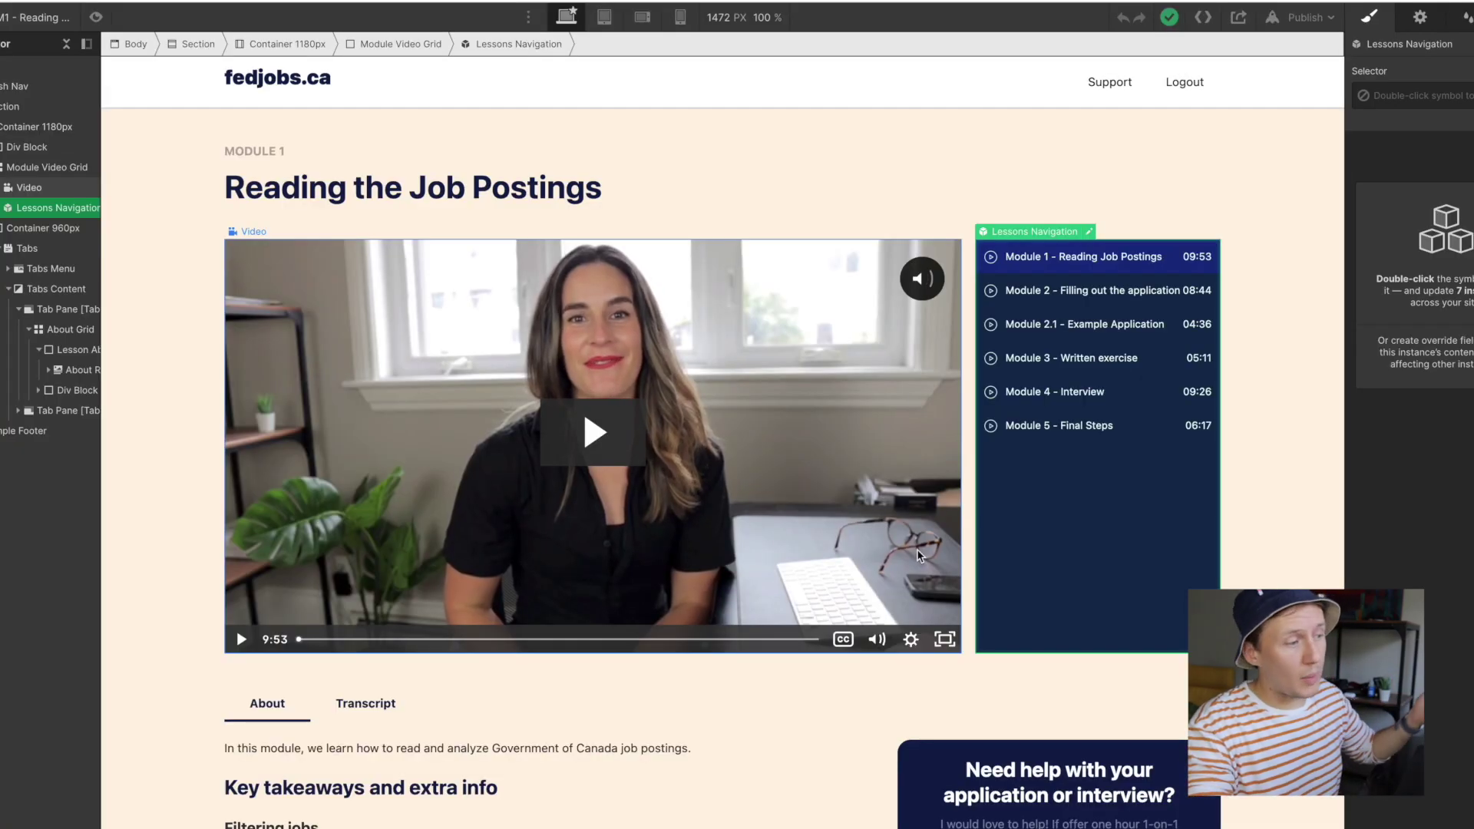
scroll(916, 550, down, 6)
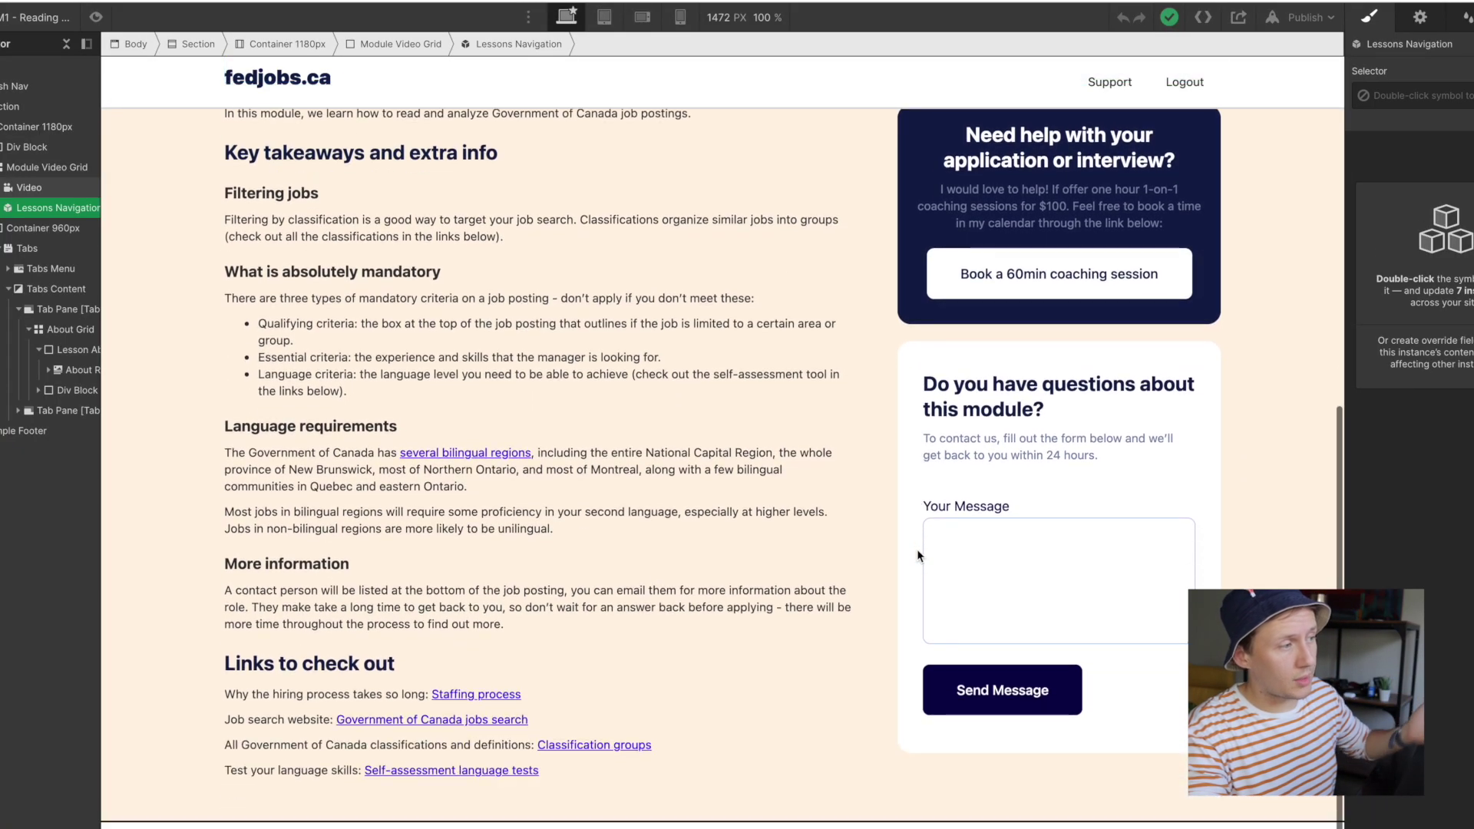
click(1035, 342)
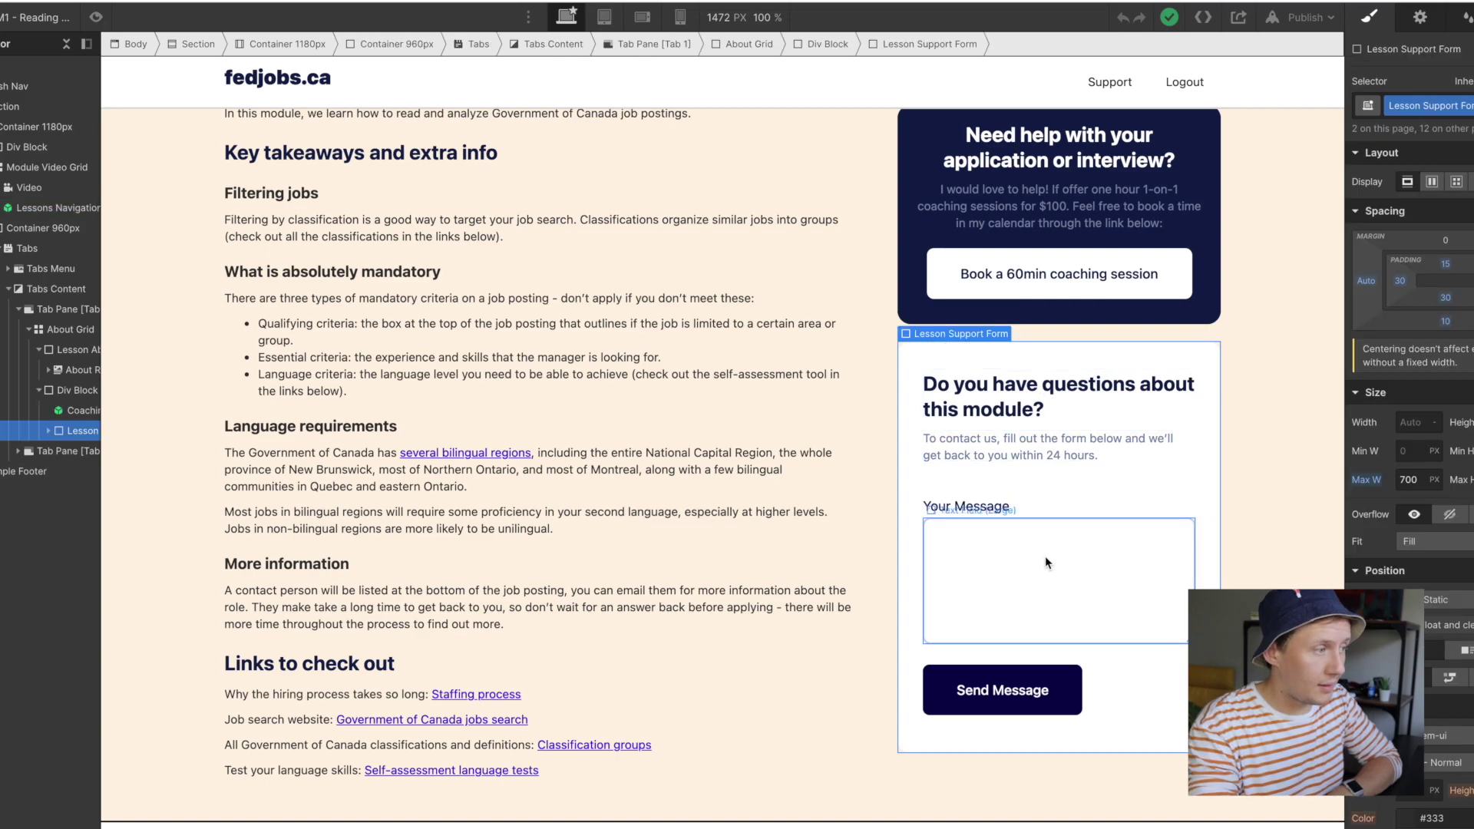
click(1044, 562)
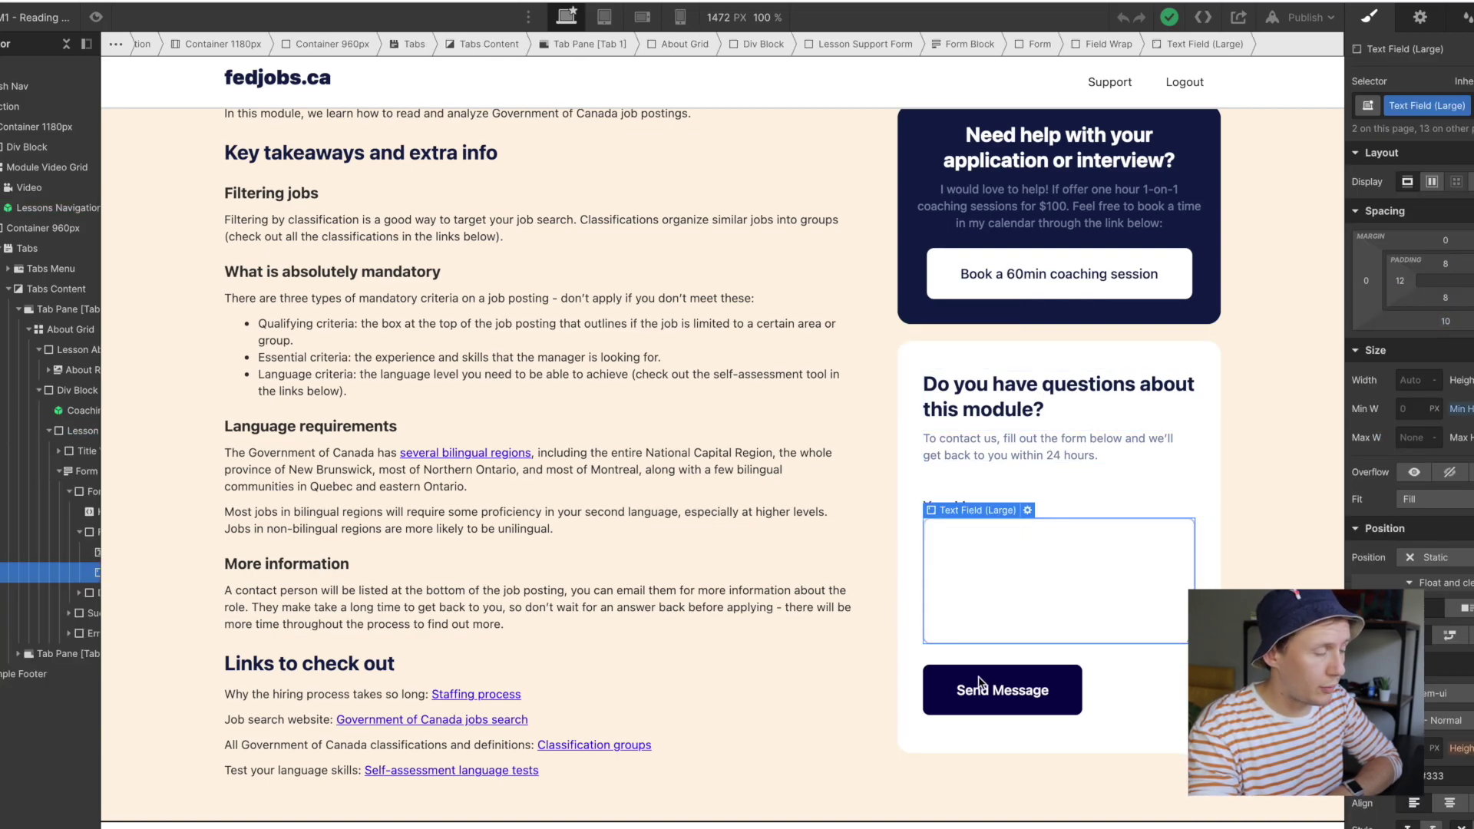
scroll(71, 506, right, 2)
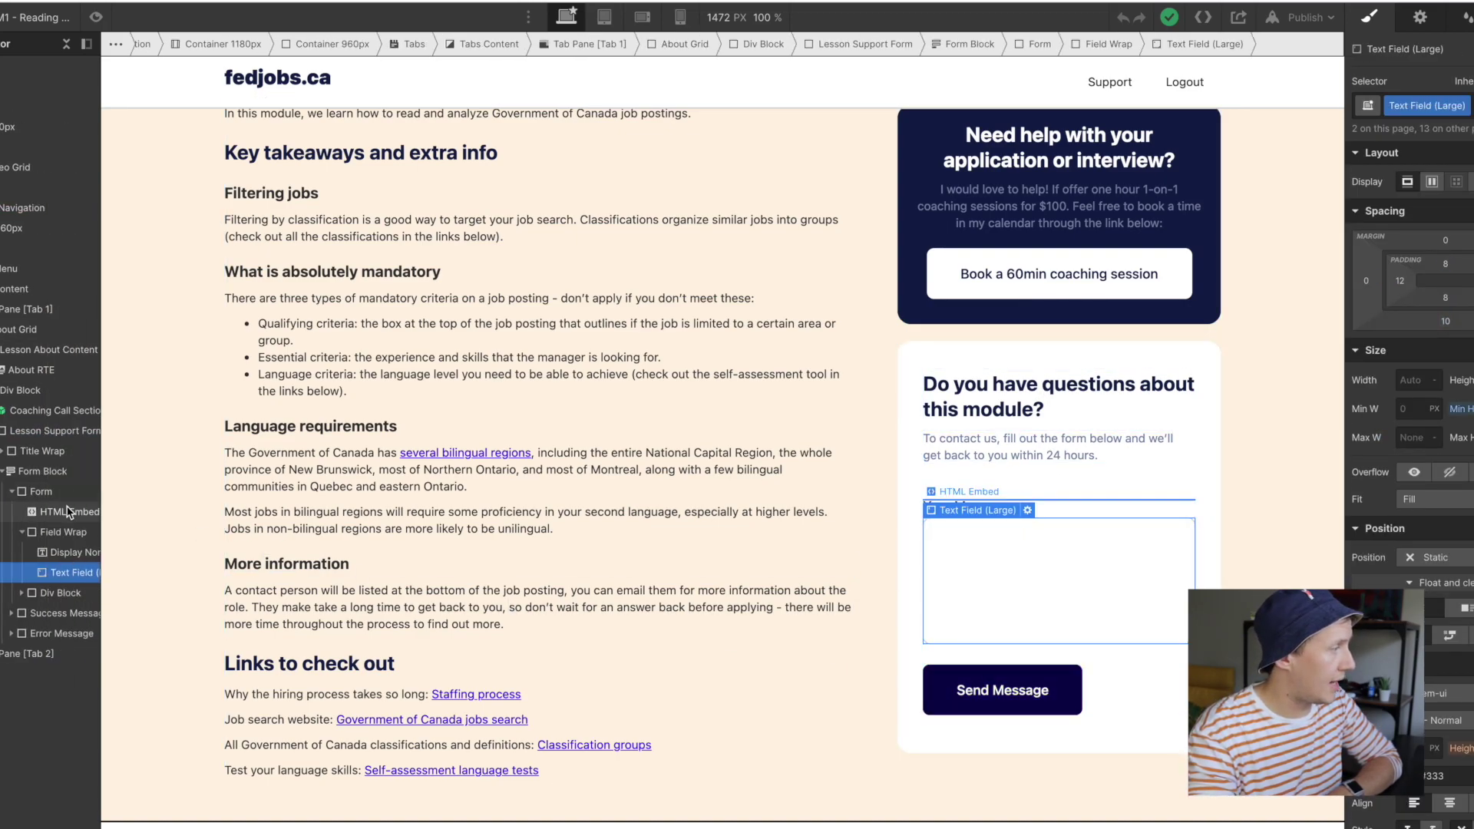
click(67, 509)
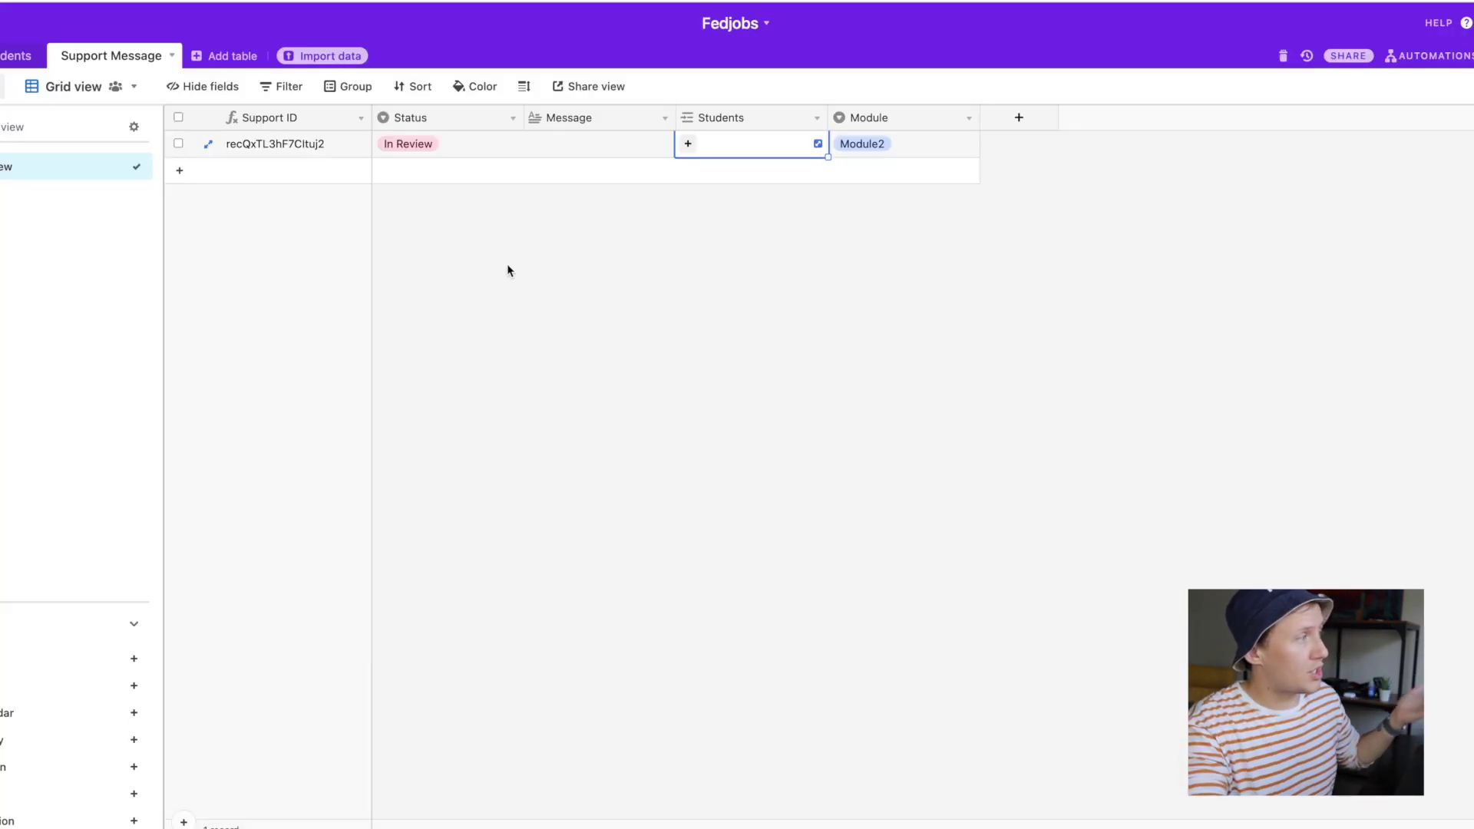
Switch to the Fedjobs base in Airtable and view the available status options for the record in the Support Message table
click(450, 153)
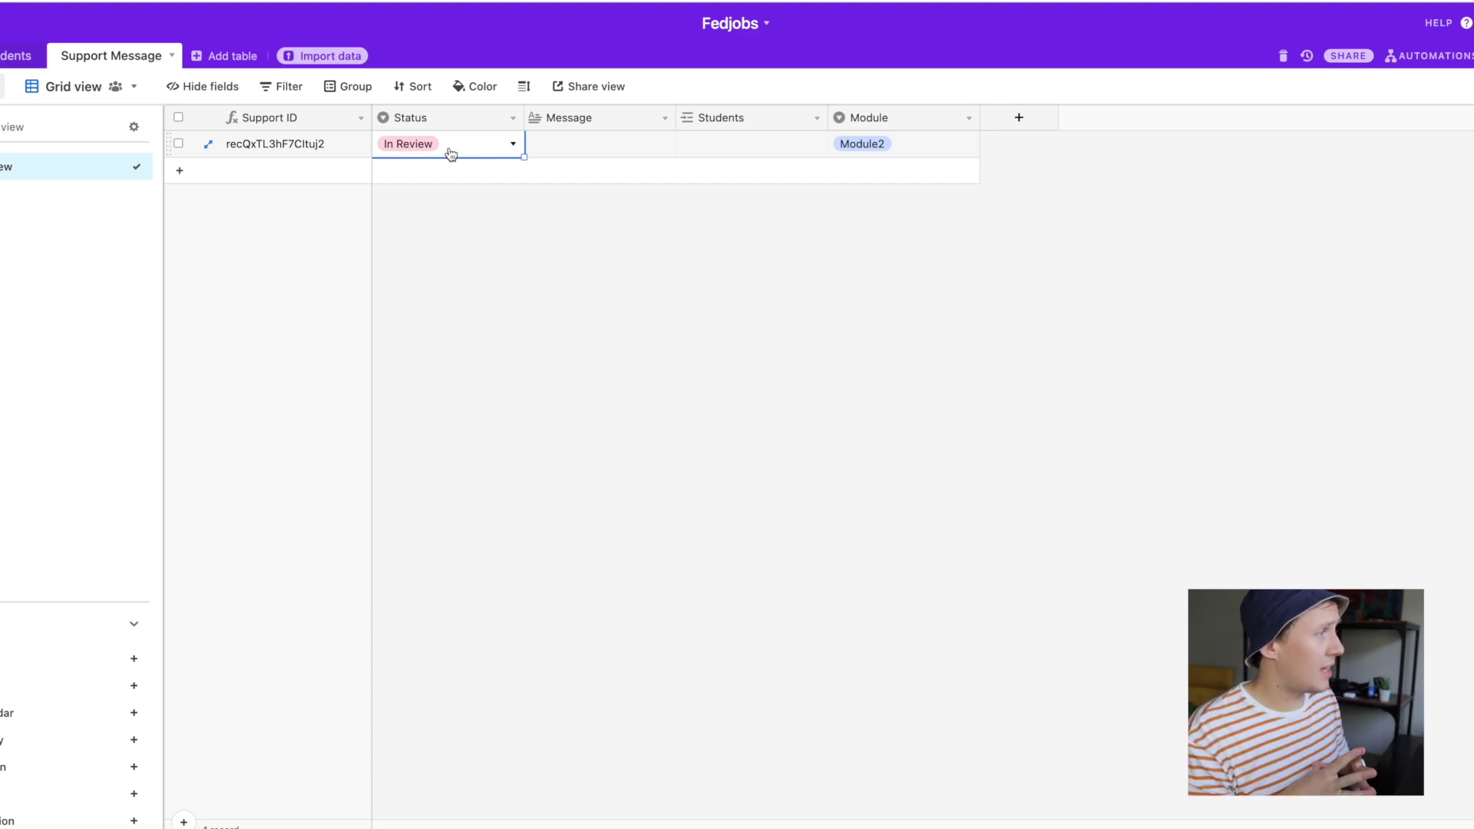
click(451, 154)
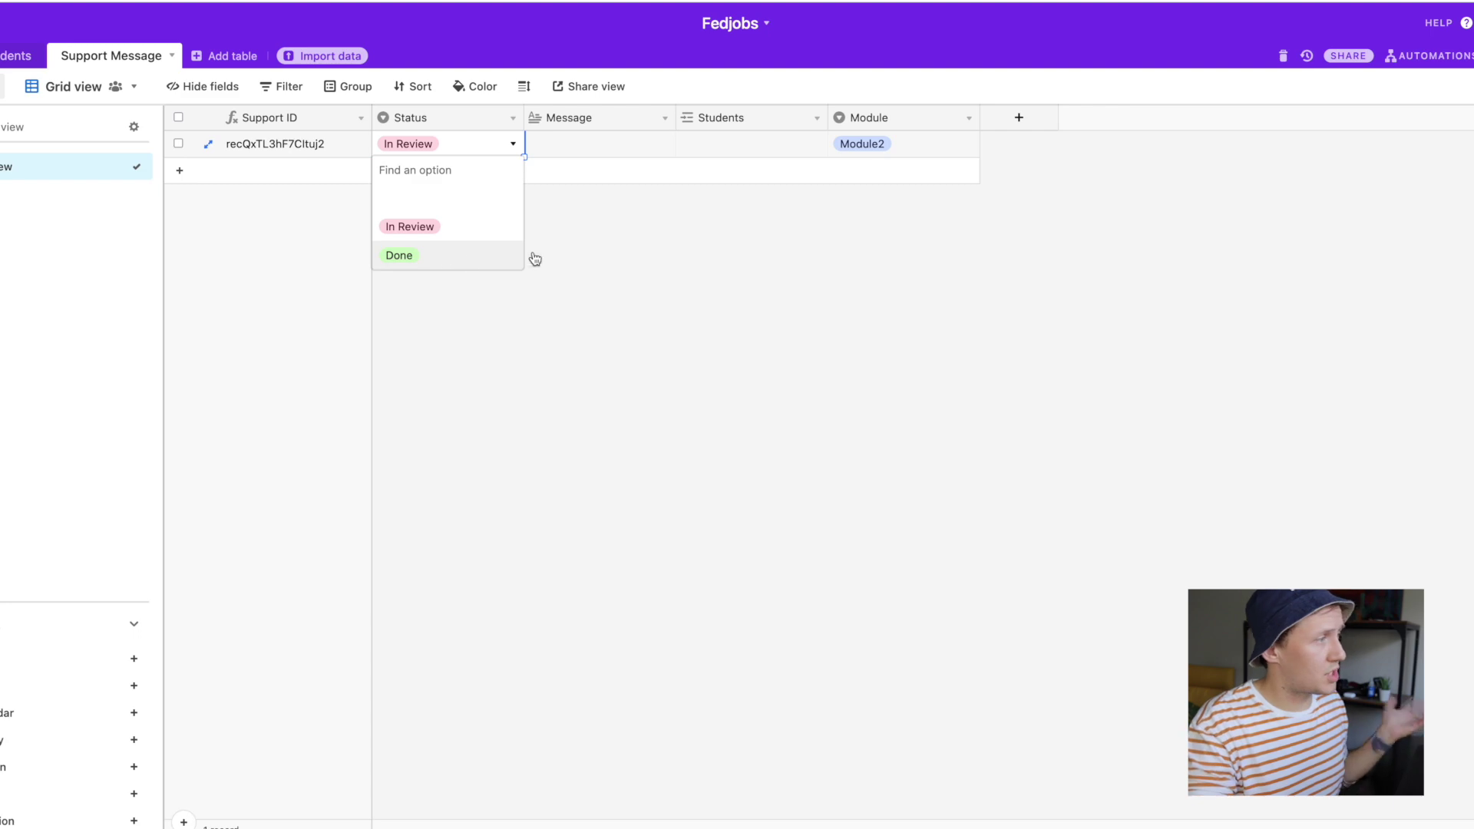
click(754, 259)
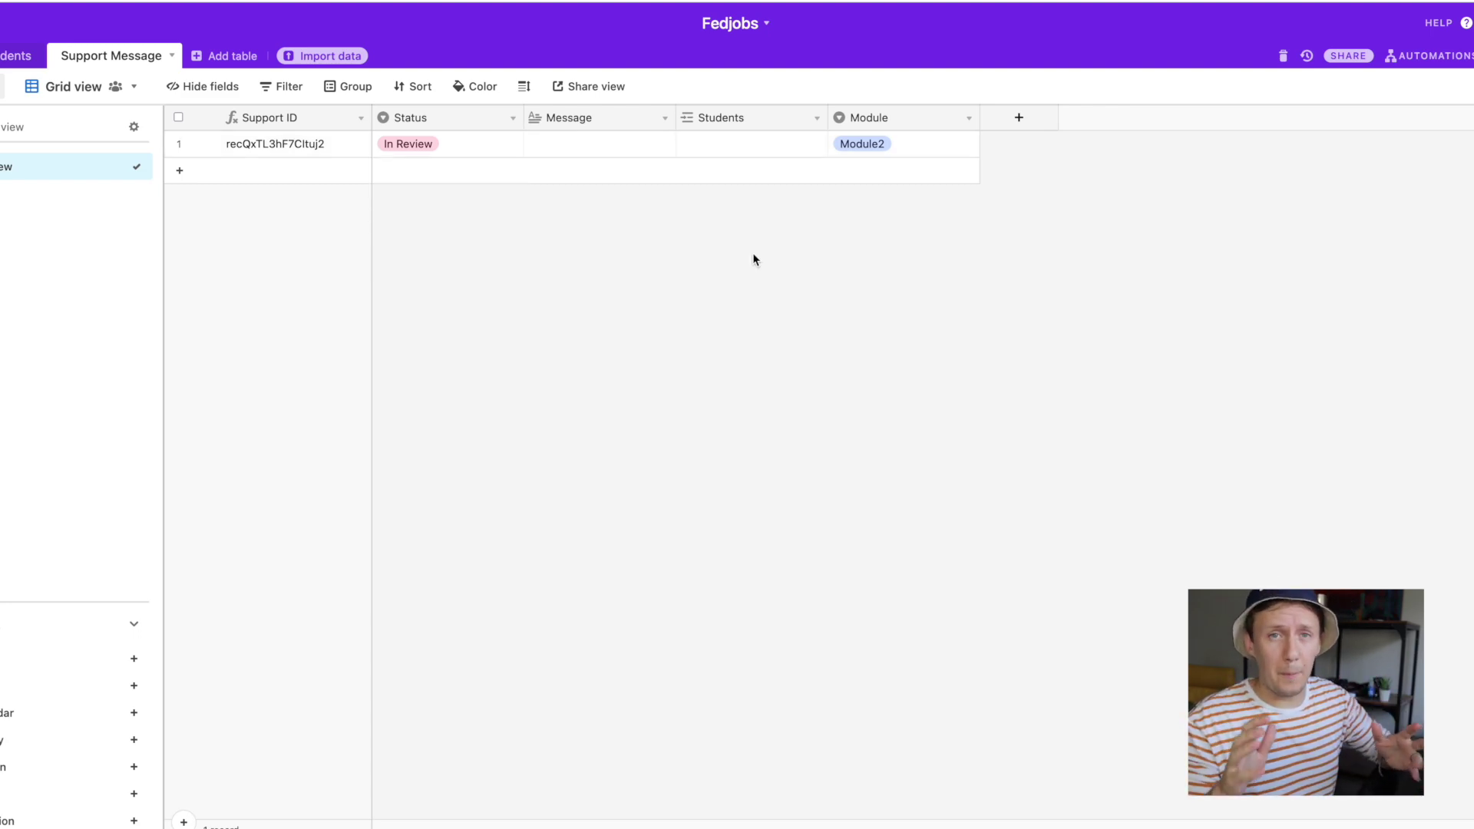